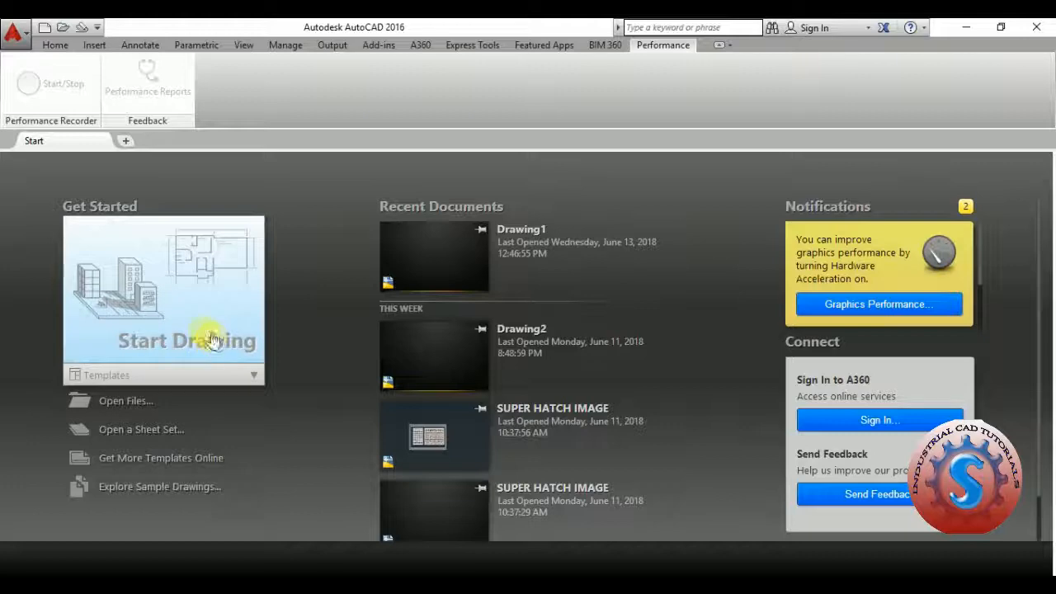
Step: Create a new drawing with no template, using metric units
click(14, 32)
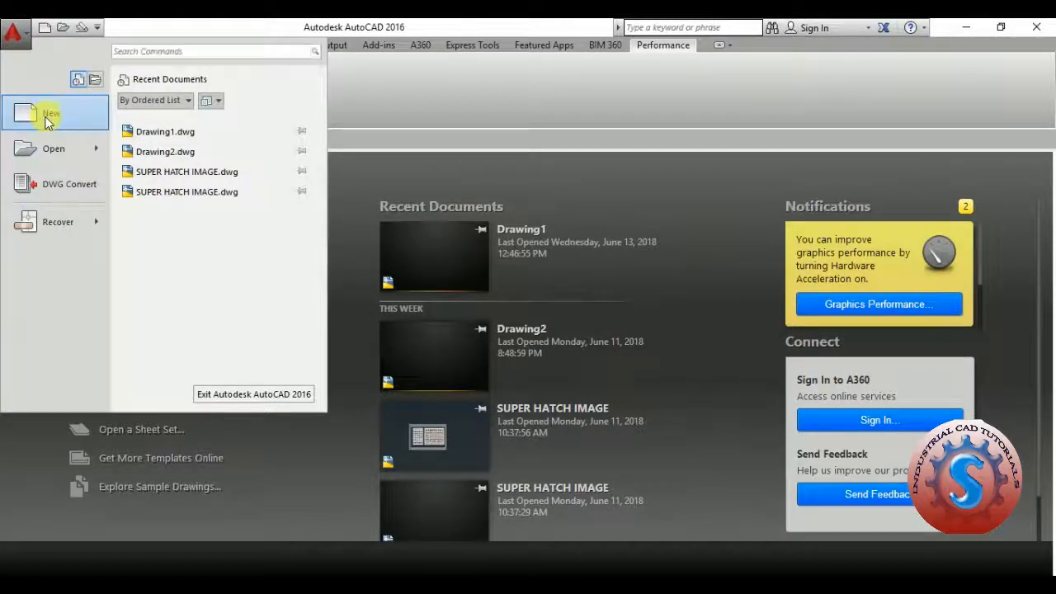
click(47, 121)
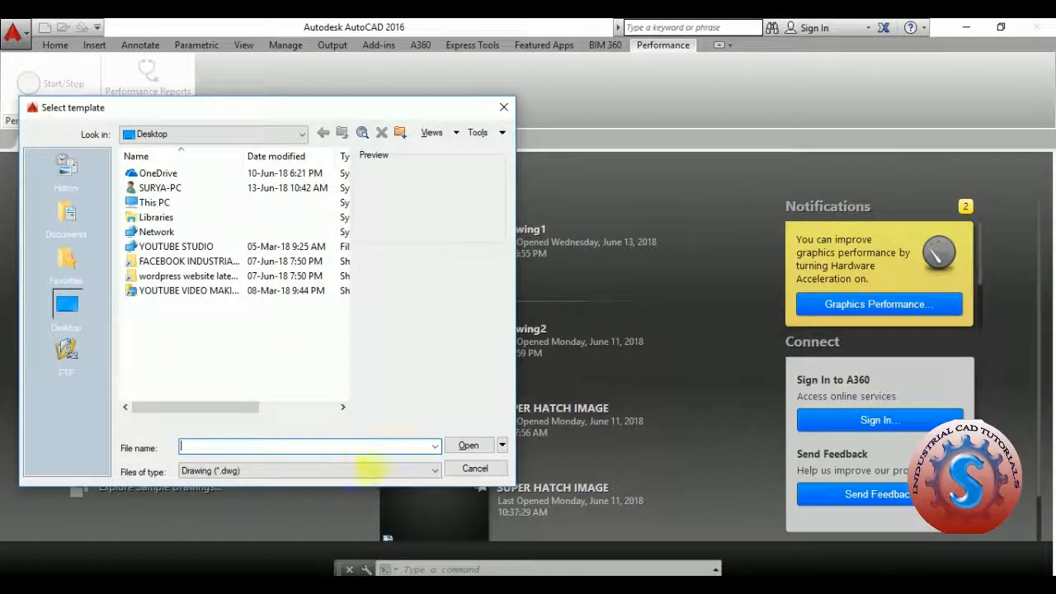
click(435, 470)
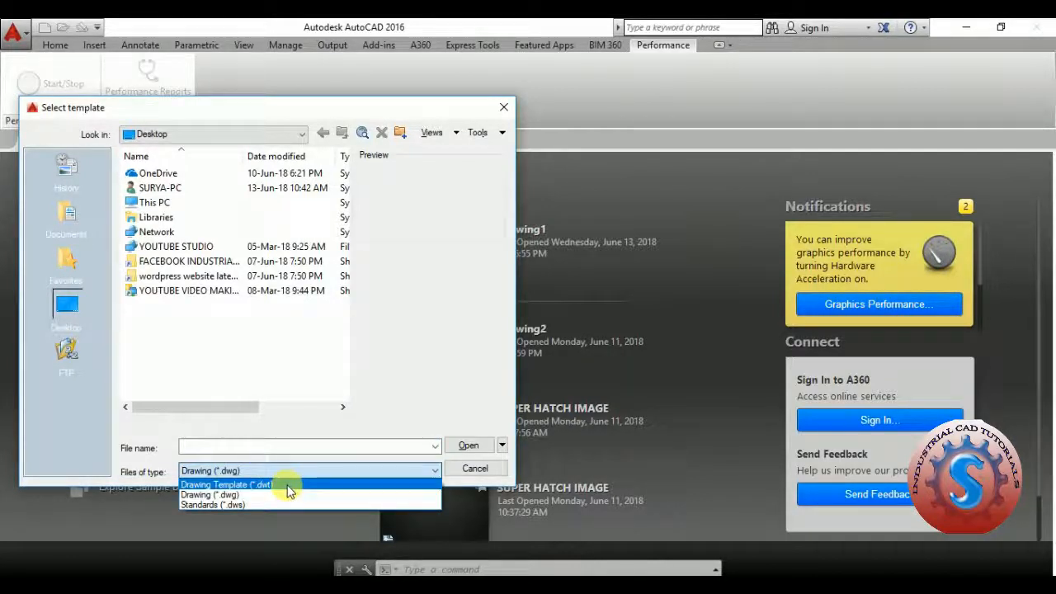
click(288, 485)
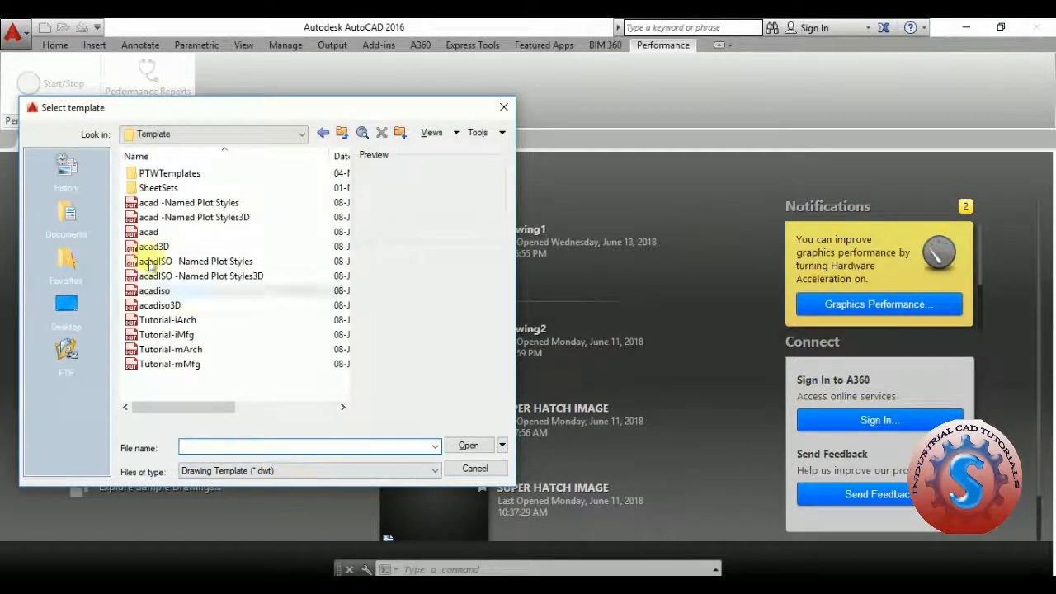
click(151, 236)
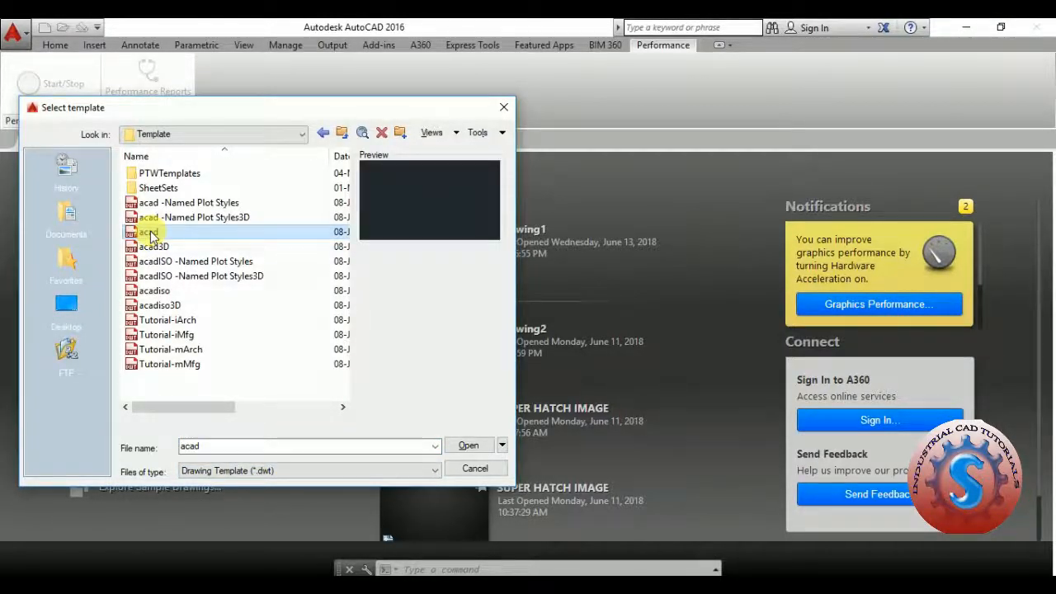
drag(197, 409, 136, 408)
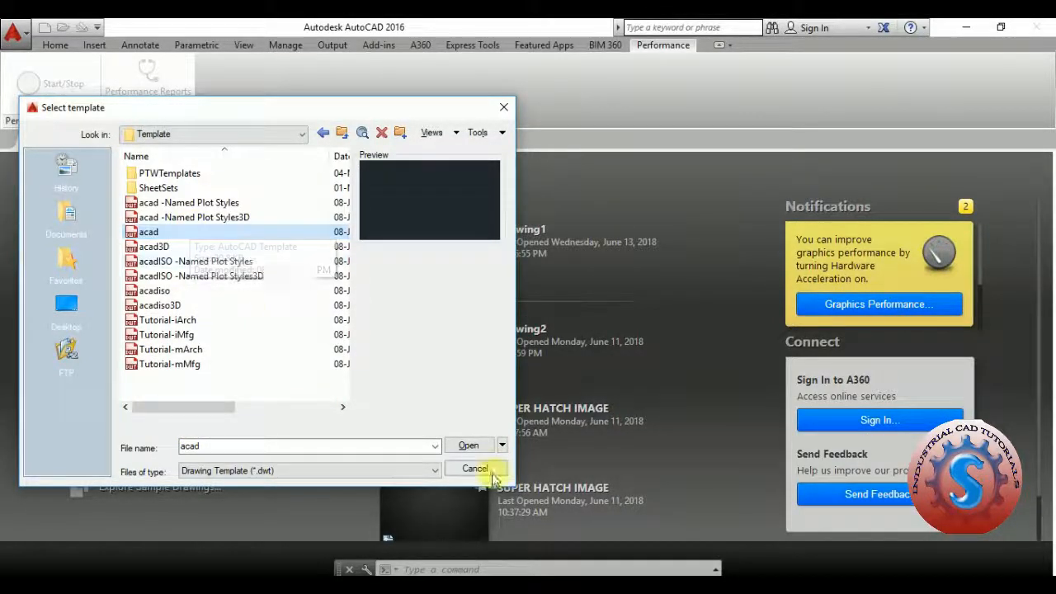
click(502, 446)
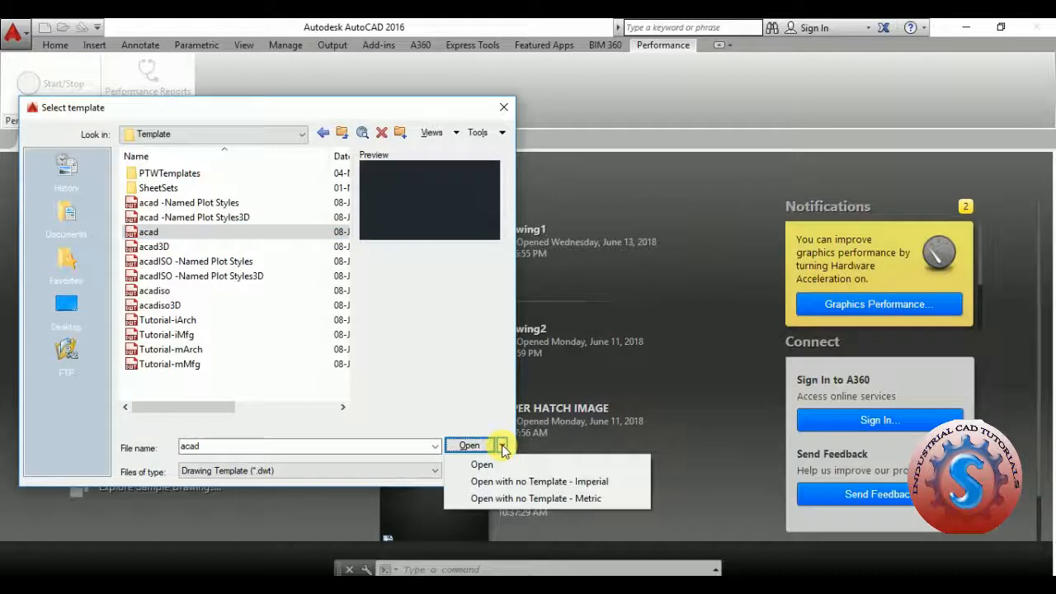
click(513, 500)
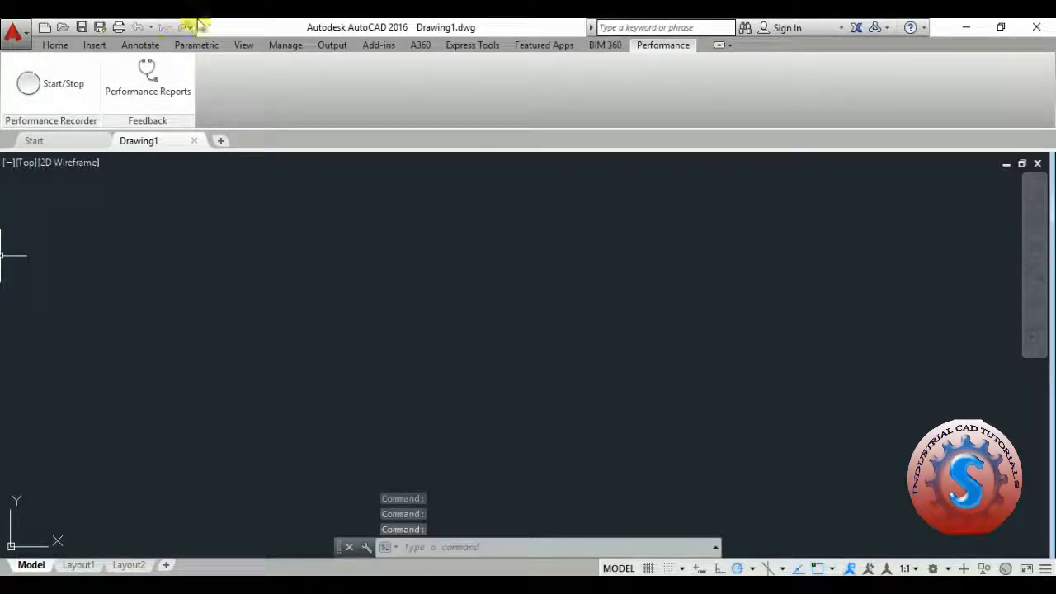
Step: Set the length precision of the drawing units to 0.00
click(56, 47)
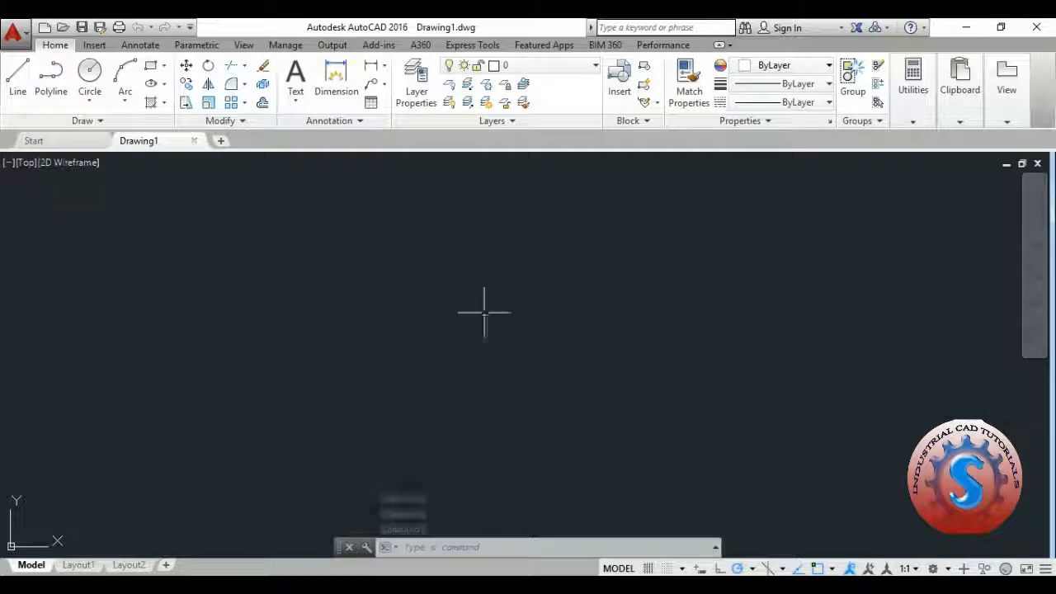
middle_drag(481, 319, 473, 346)
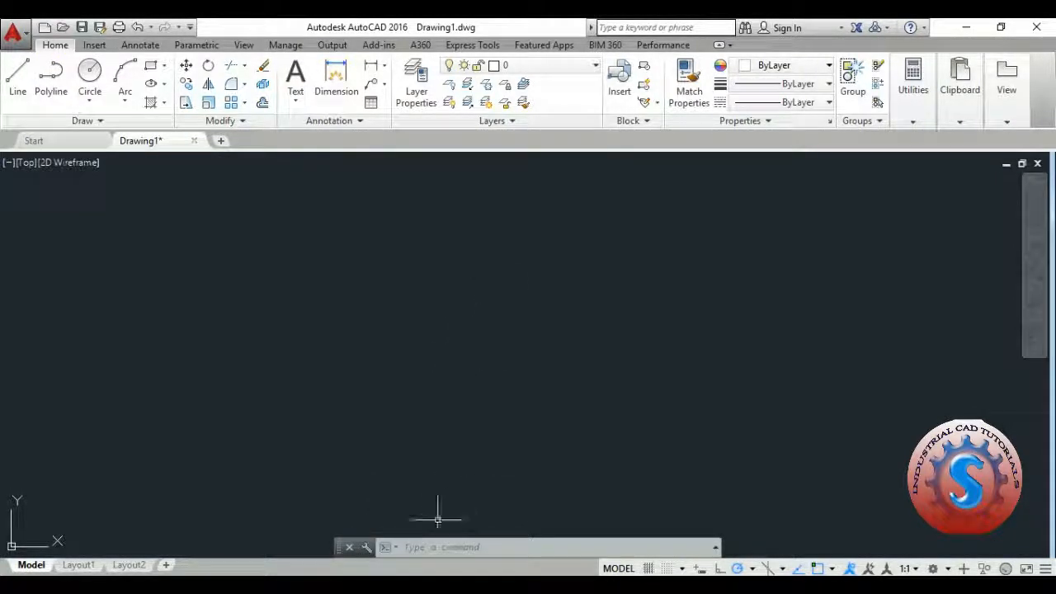
click(437, 548)
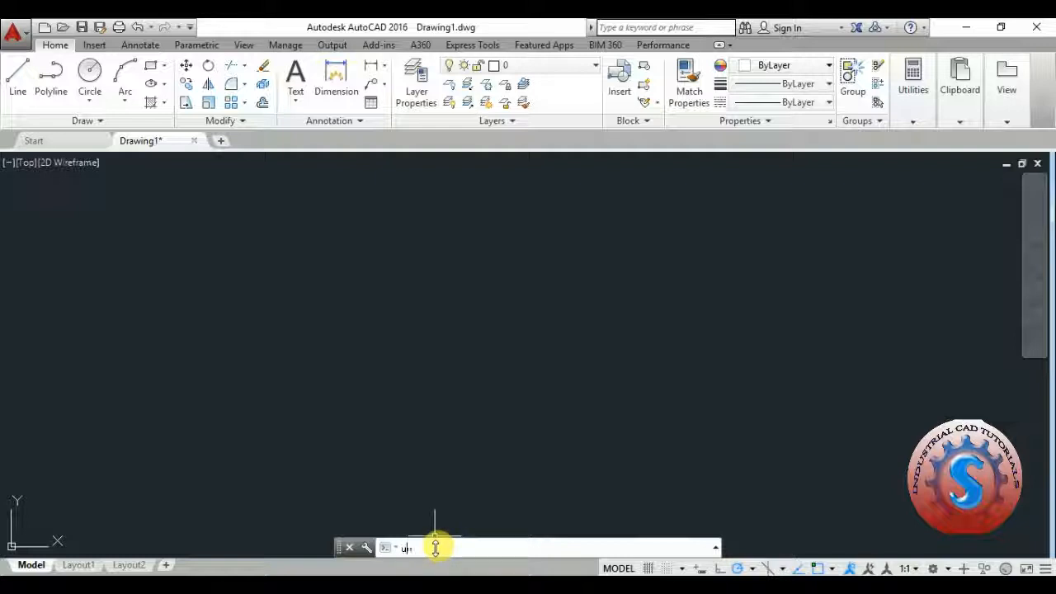
text(units)
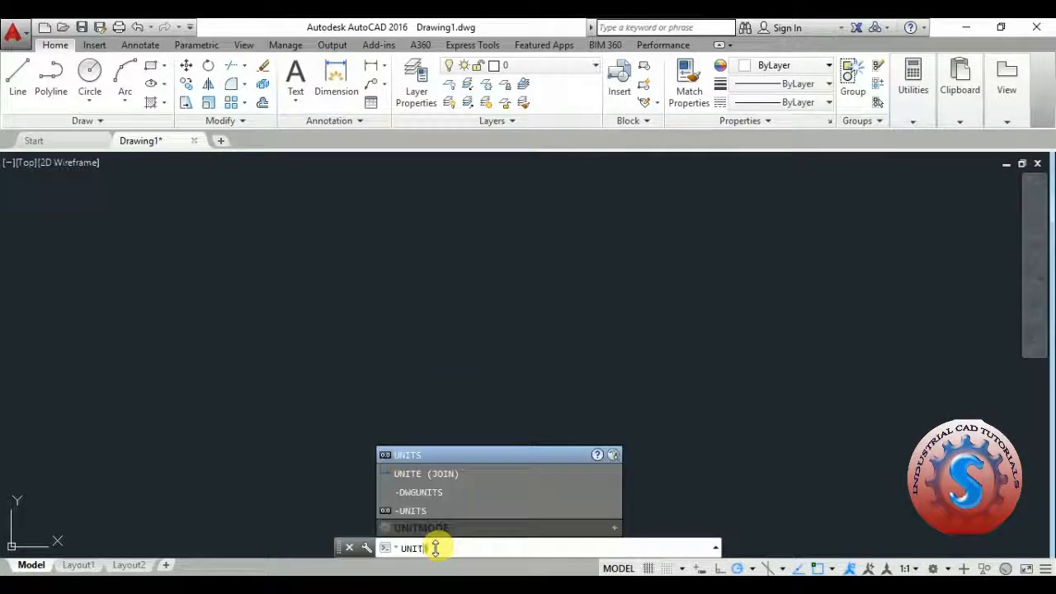
key(Return)
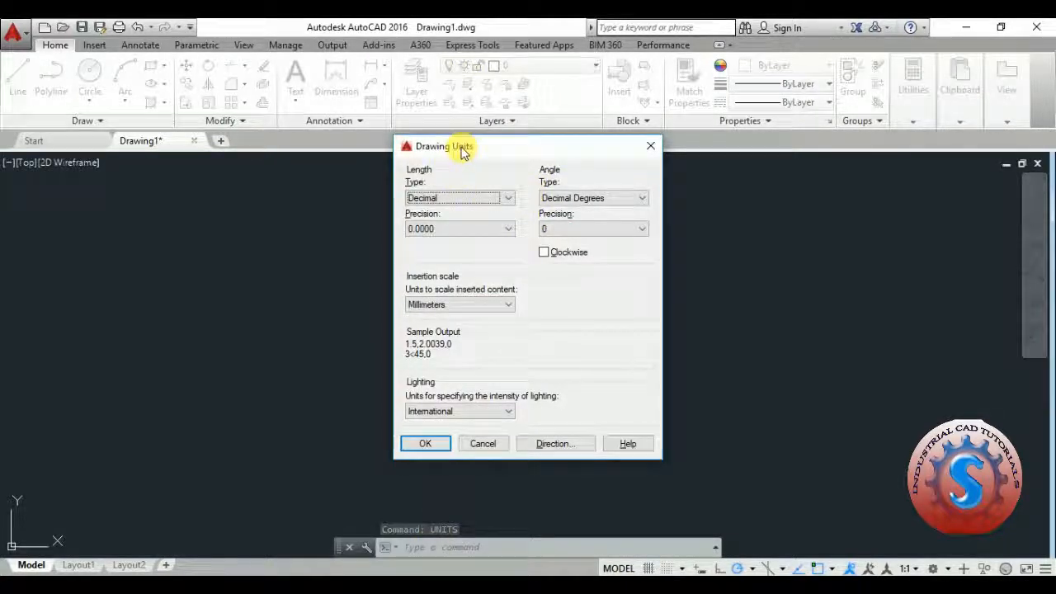
drag(462, 153, 461, 144)
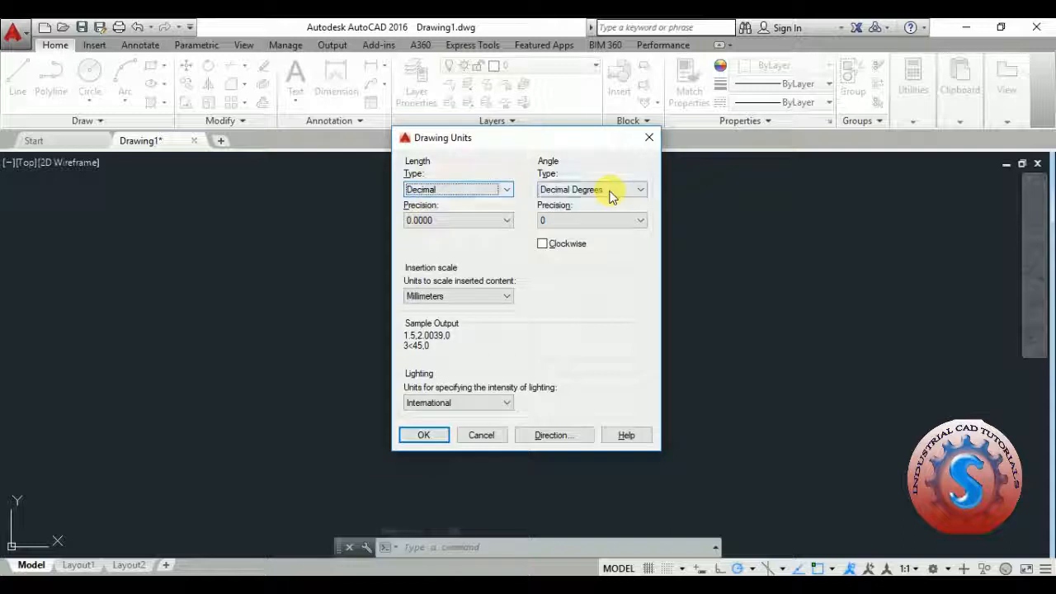
click(474, 221)
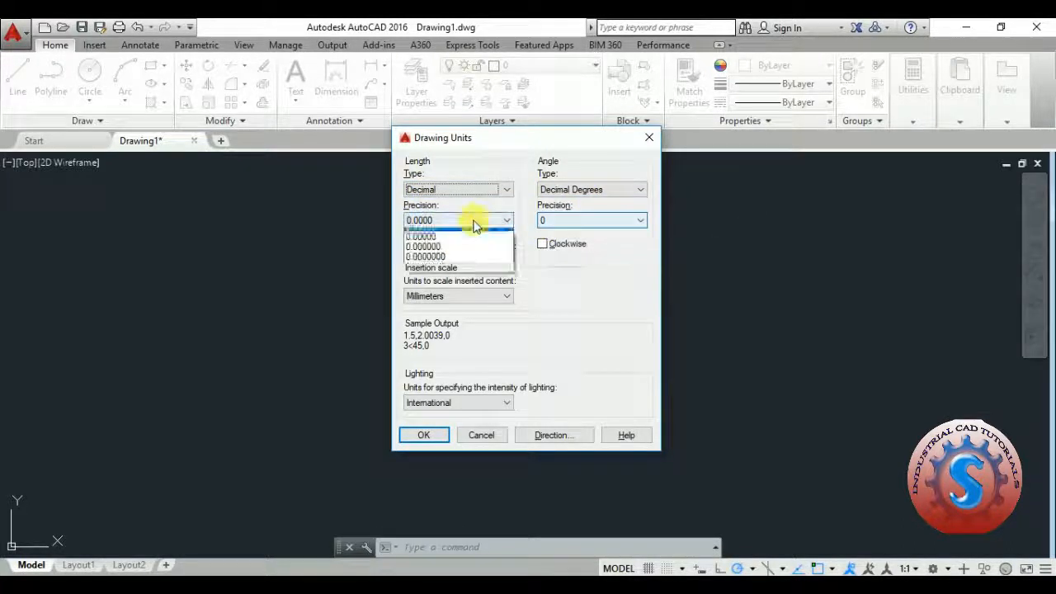
click(446, 255)
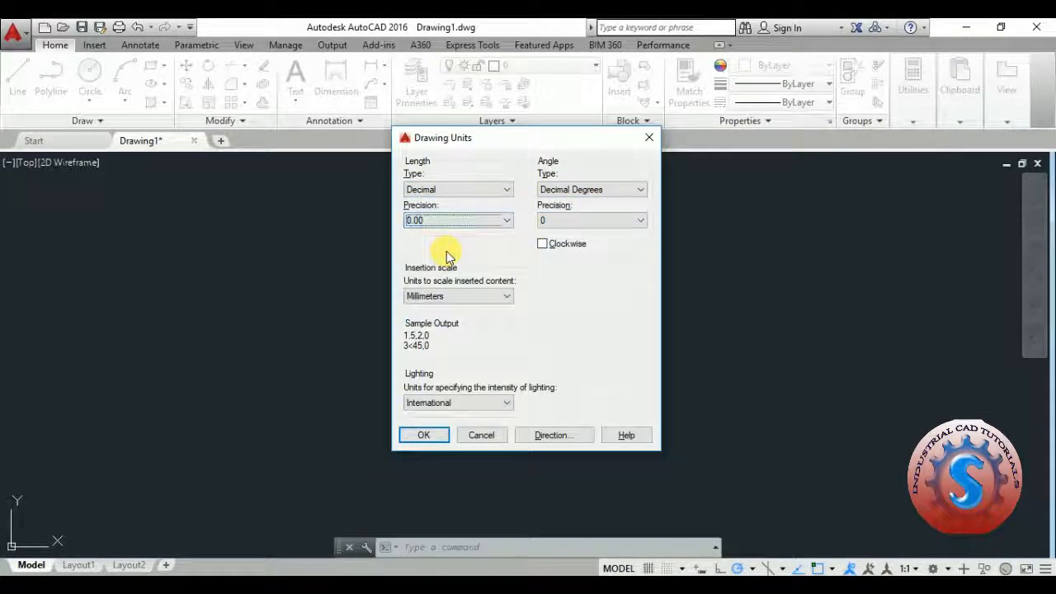
Step: Set the angle precision to 0, keep Millimeters as the insertion scale, and accept the drawing units
click(586, 221)
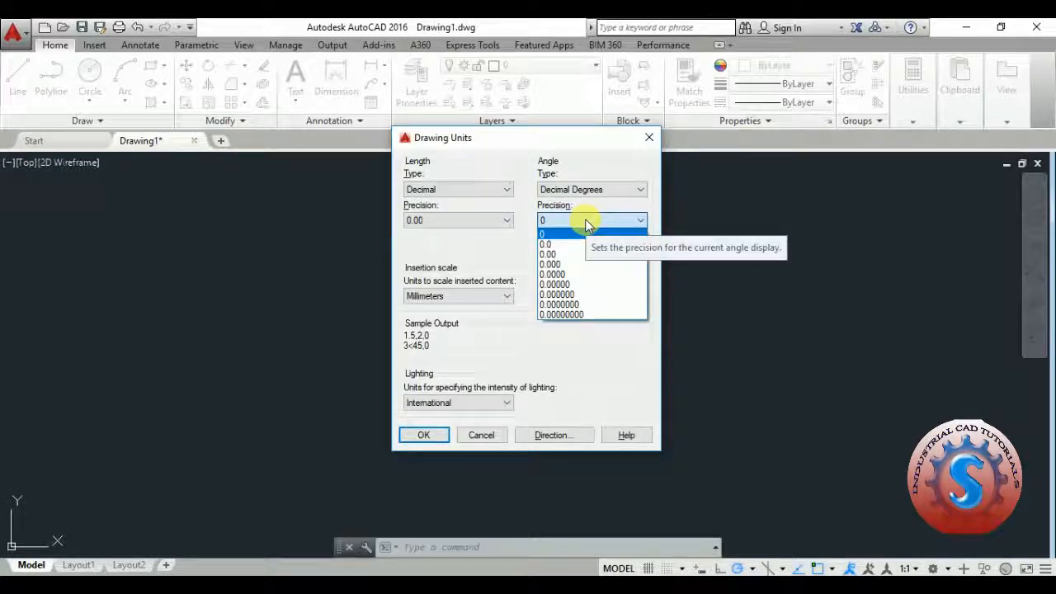
click(587, 225)
click(588, 223)
click(581, 241)
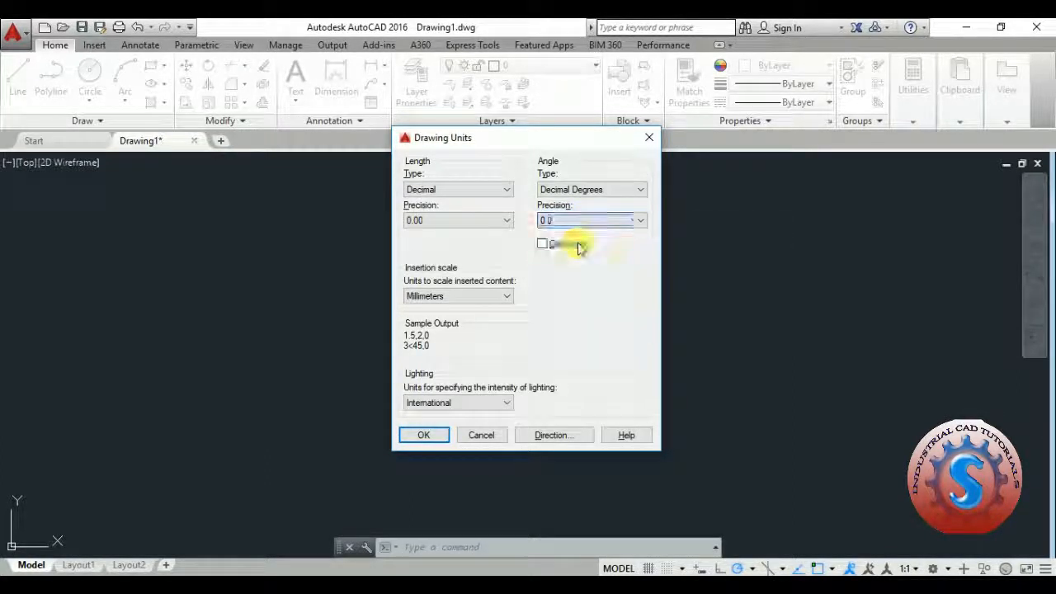
click(583, 220)
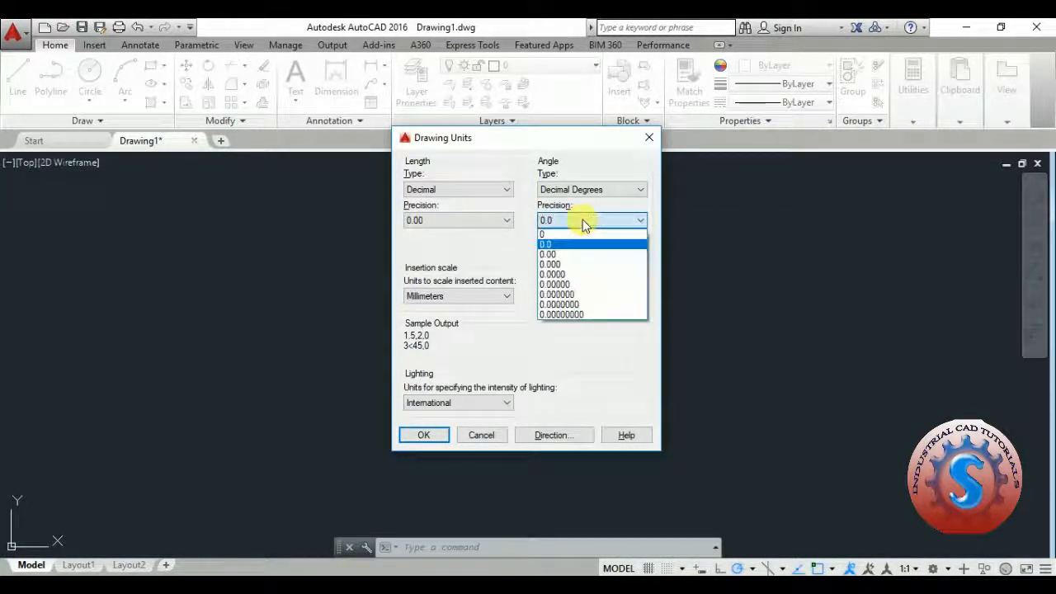
click(578, 235)
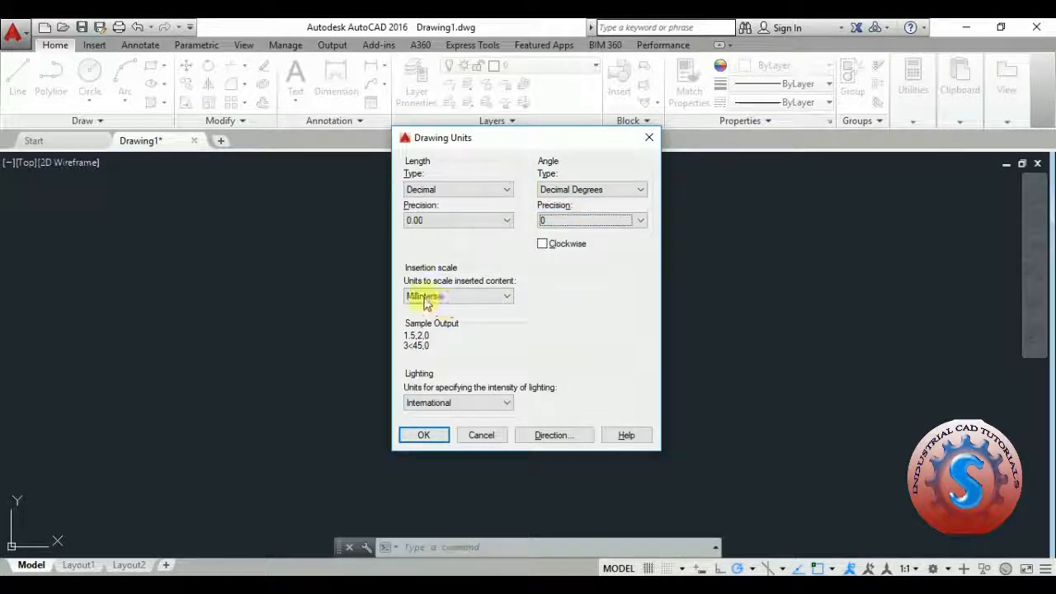
click(493, 299)
click(493, 299)
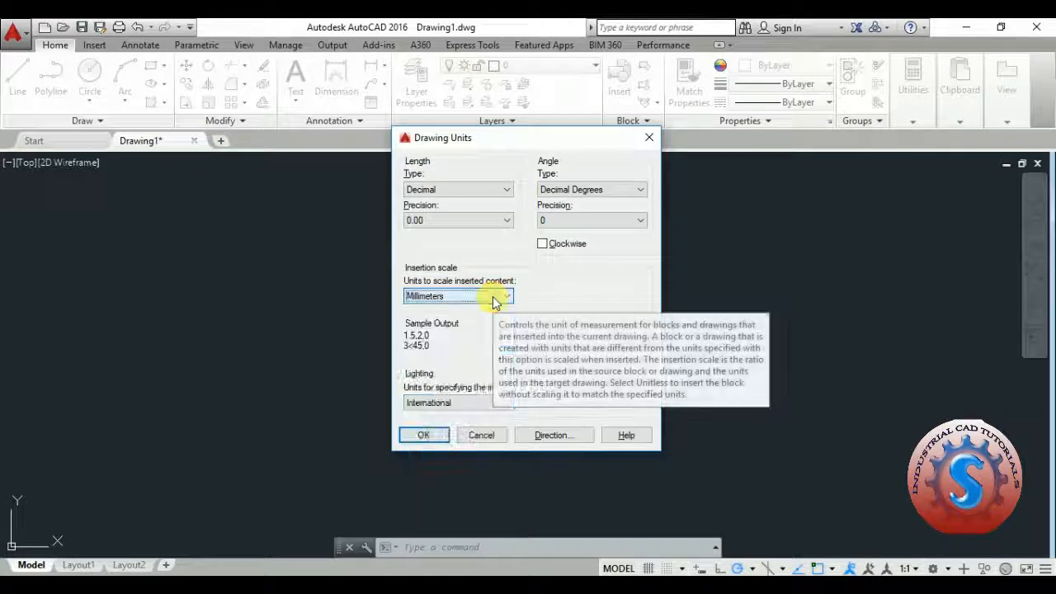
click(424, 434)
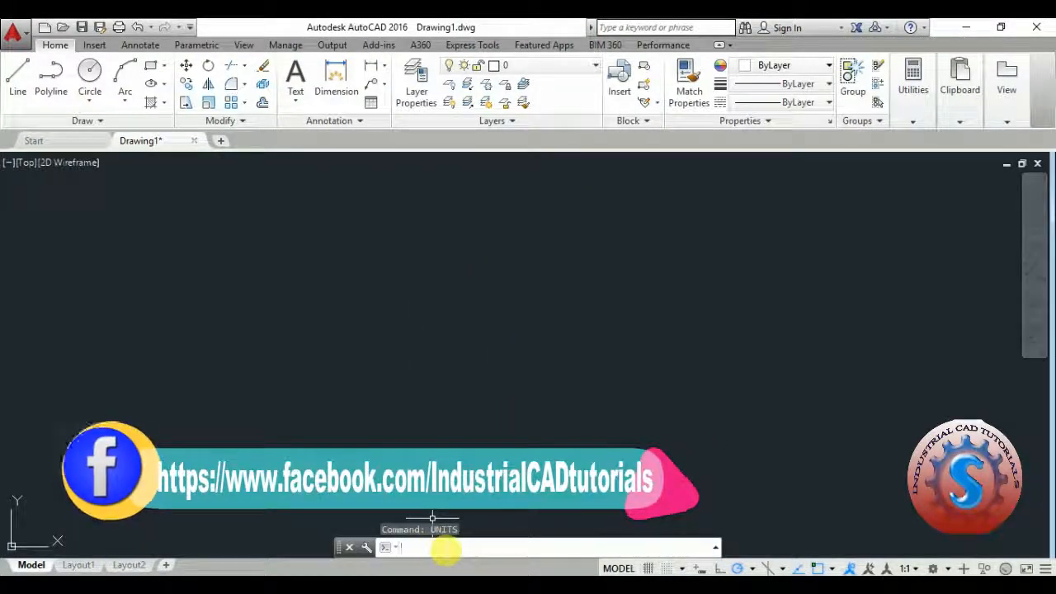
Step: Set the grid snap type to Isometric snap in the drafting settings
text(o)
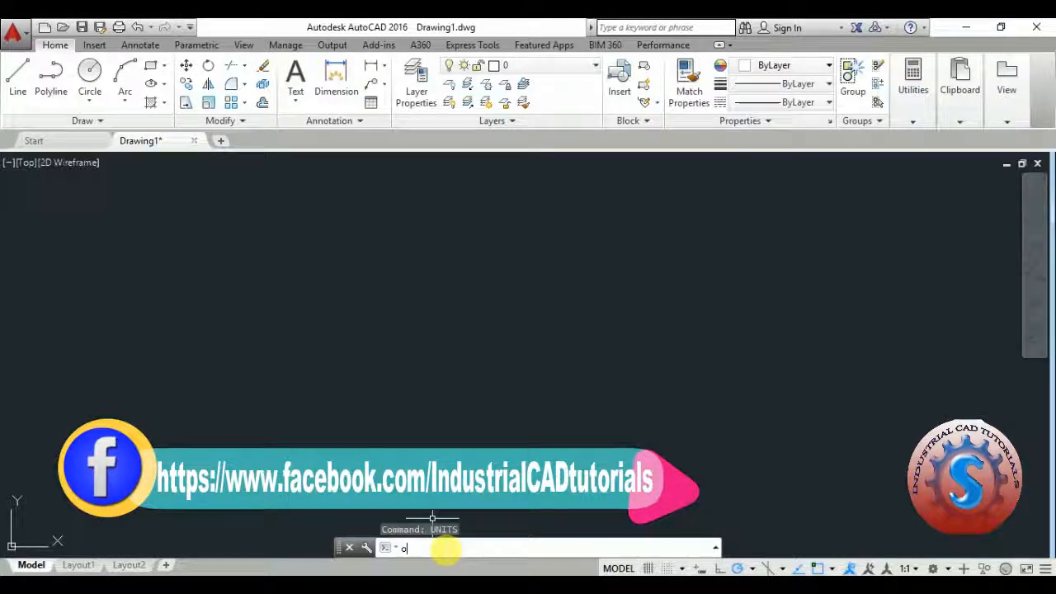
text(snap)
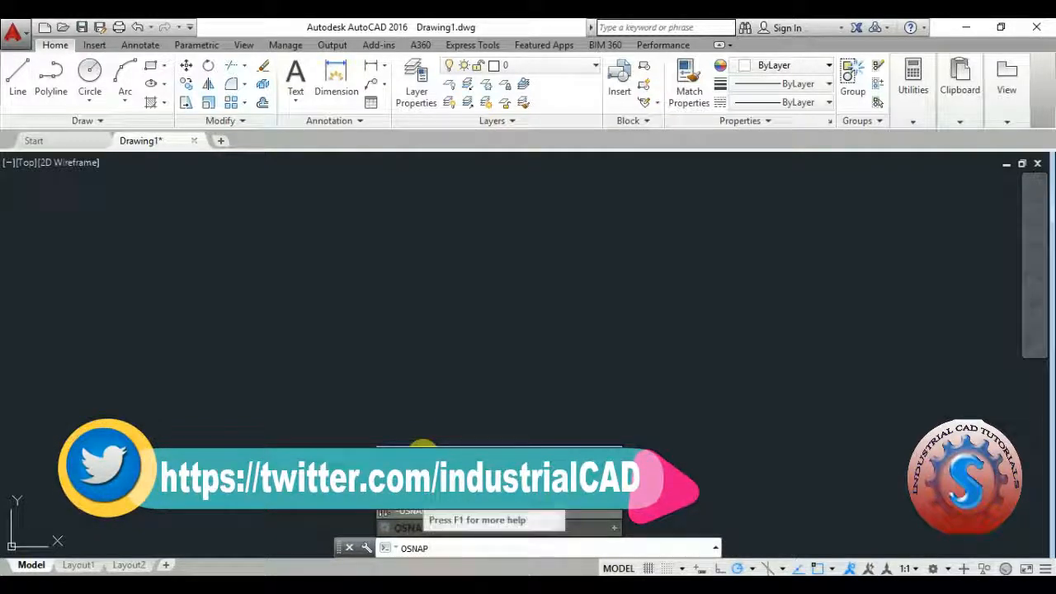
key(Return)
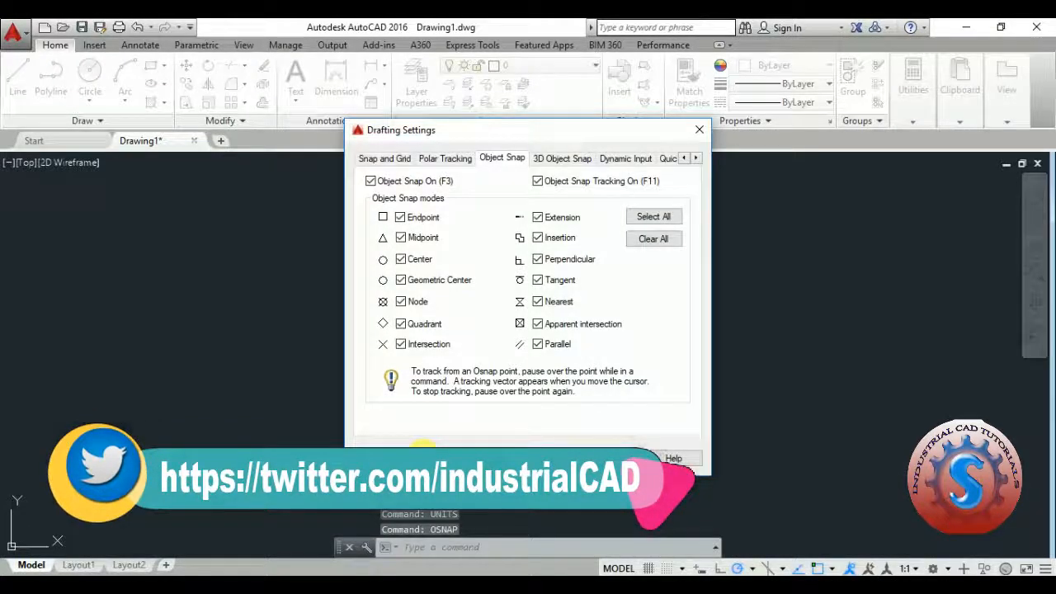
click(390, 160)
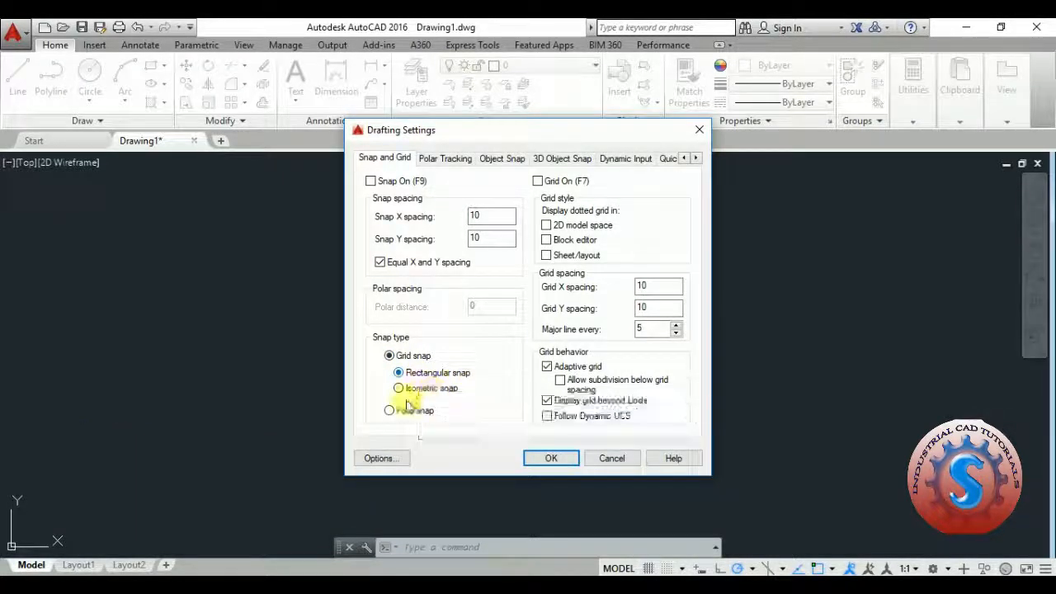
click(400, 390)
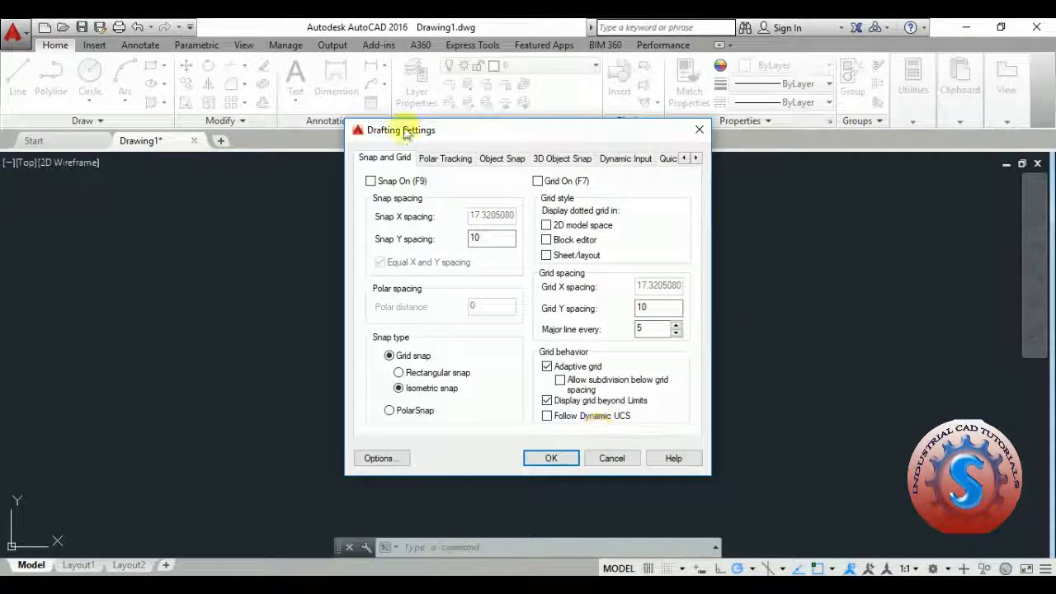
Step: Review the polar tracking, object snap, 3D object snap and dynamic input settings, and apply the drafting settings
click(428, 158)
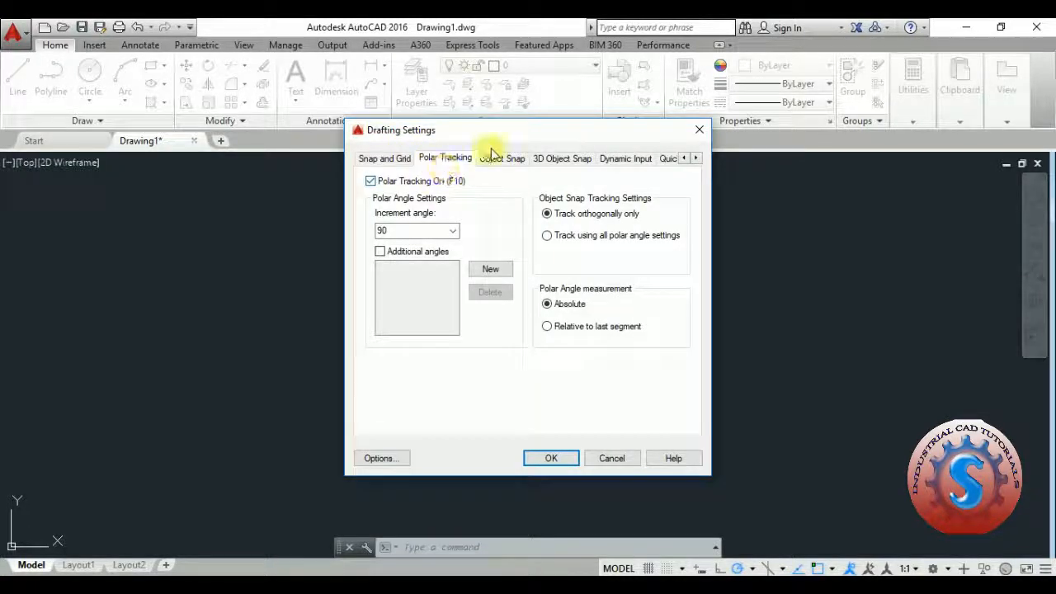
click(502, 158)
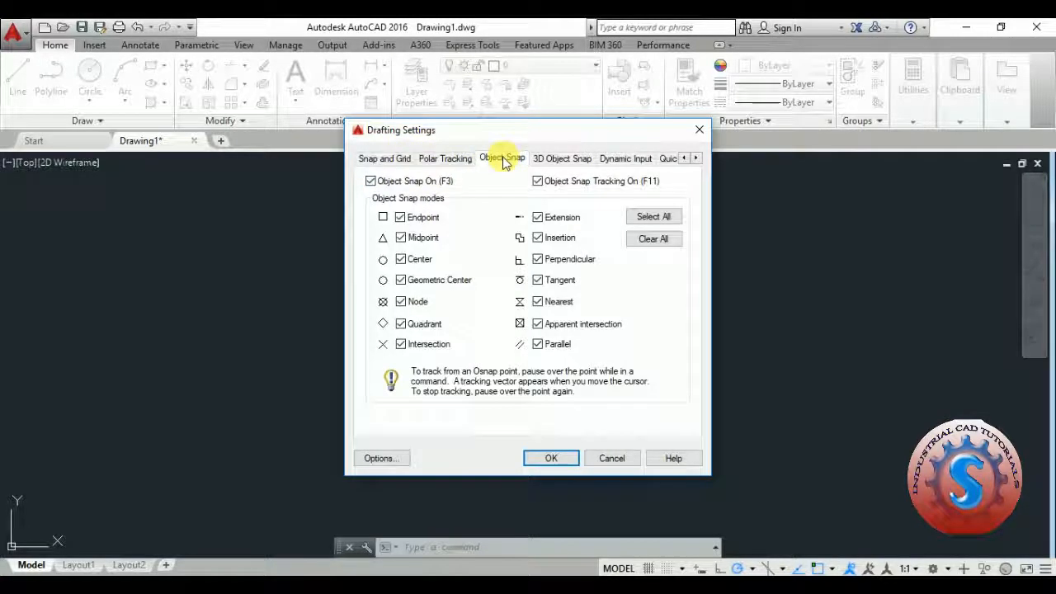
click(564, 157)
click(623, 159)
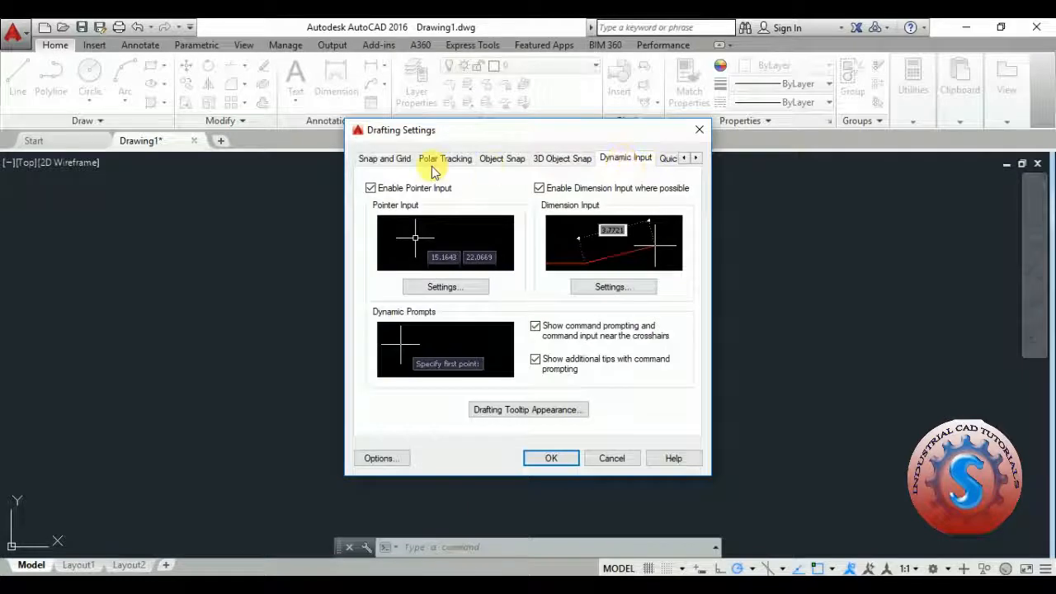
click(385, 157)
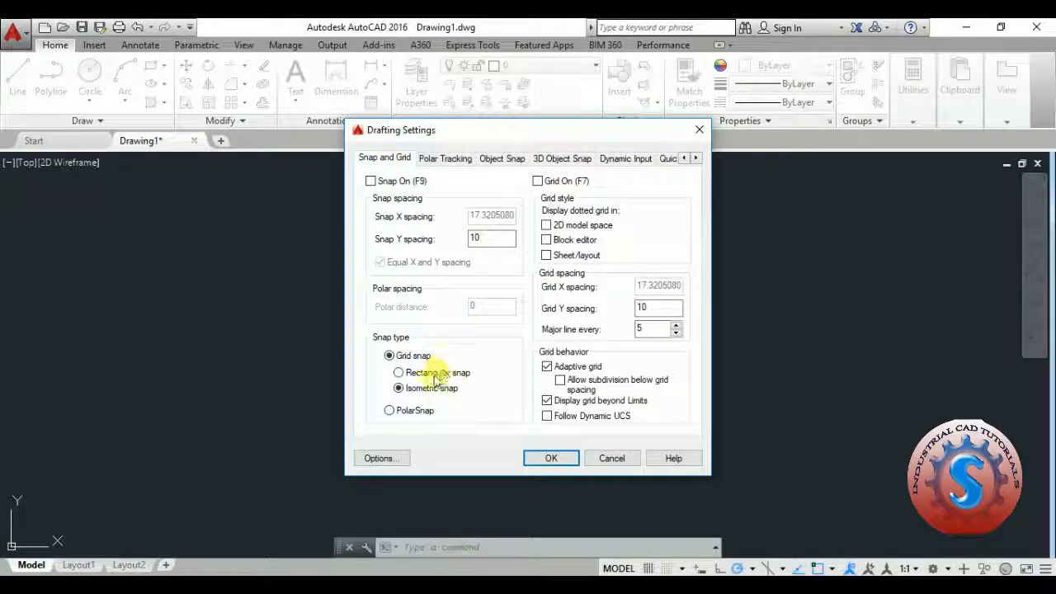
click(558, 464)
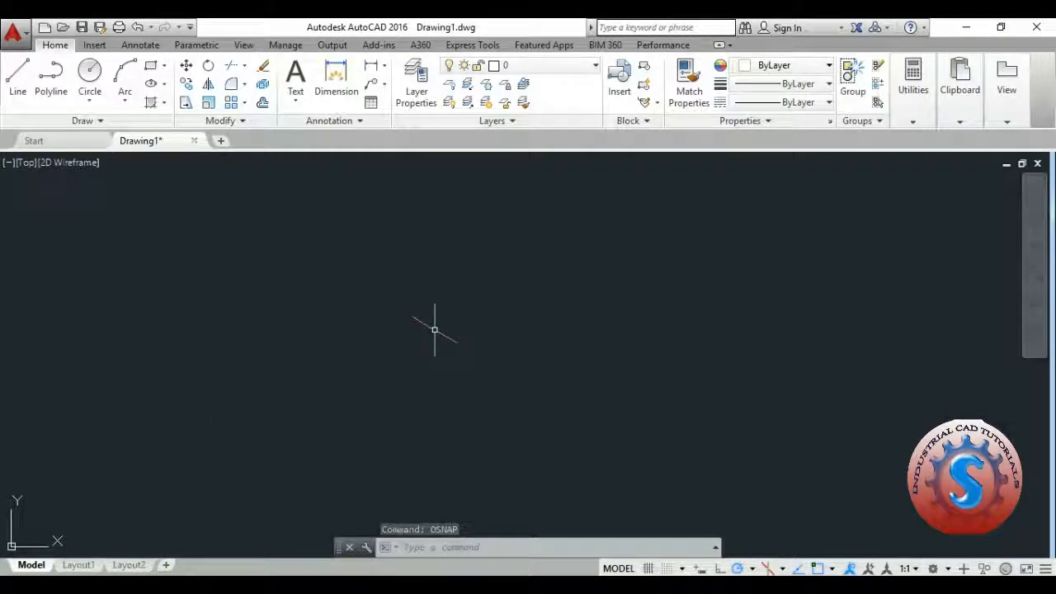
Step: Cycle the crosshair through the top, right and left isoplanes, ending on the top isoplane
key(F5)
key(F5)
key(F5)
key(F5)
key(F5)
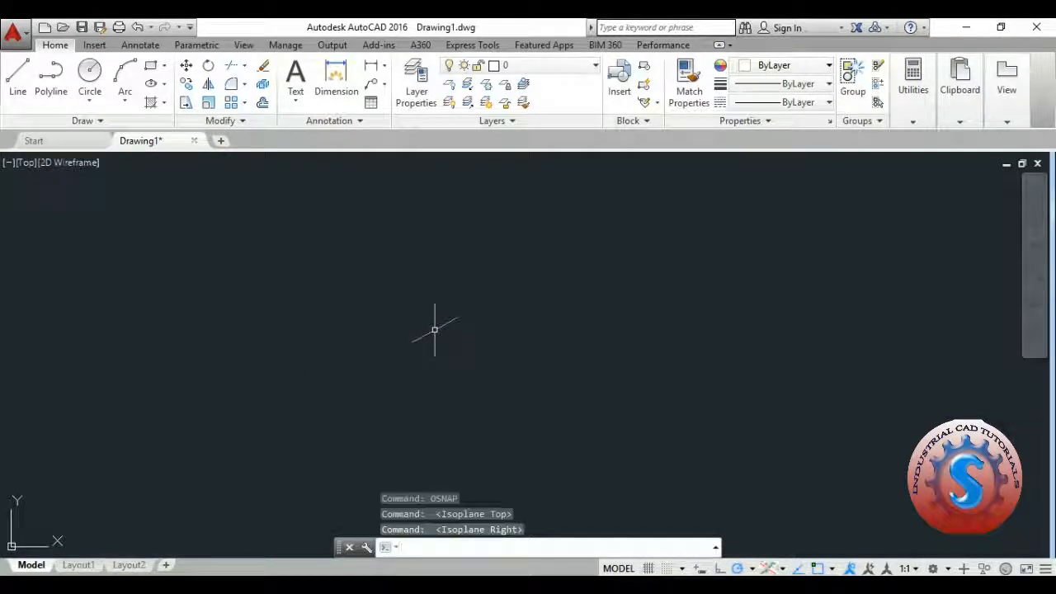
key(F5)
key(F5)
key(F5)
key(F5)
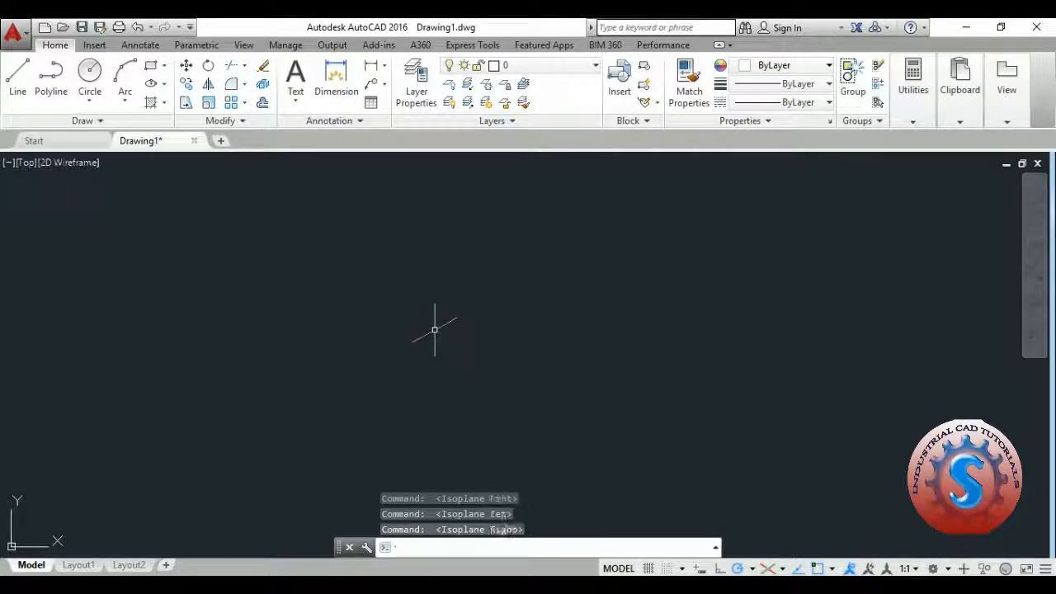
key(F5)
key(F5)
key(F5)
key(F5)
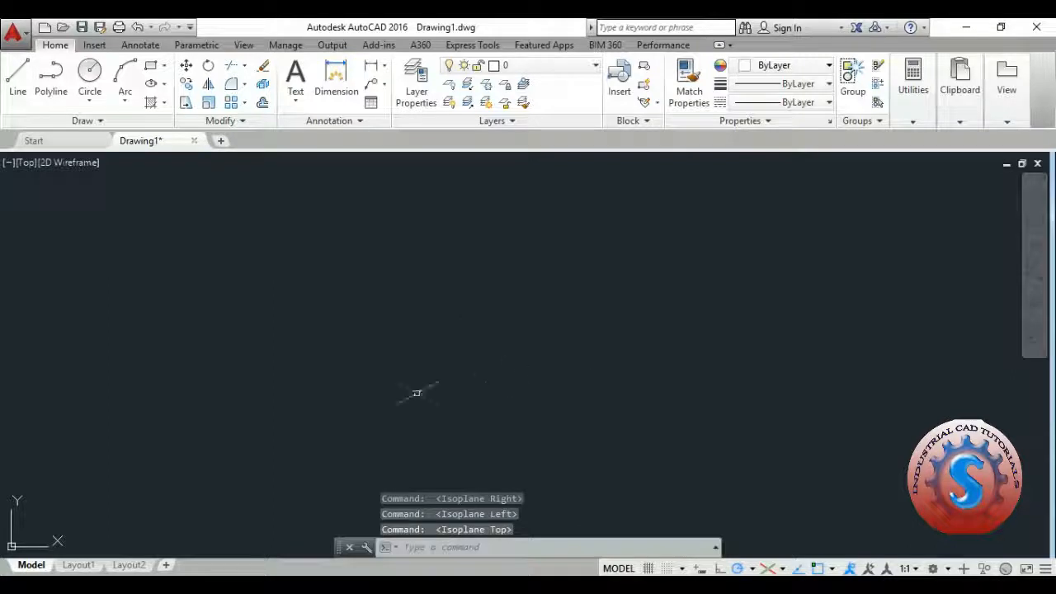
Step: Switch the crosshair to the right isoplane and check the active isoplane among the isometric drafting choices
middle_drag(461, 386, 463, 380)
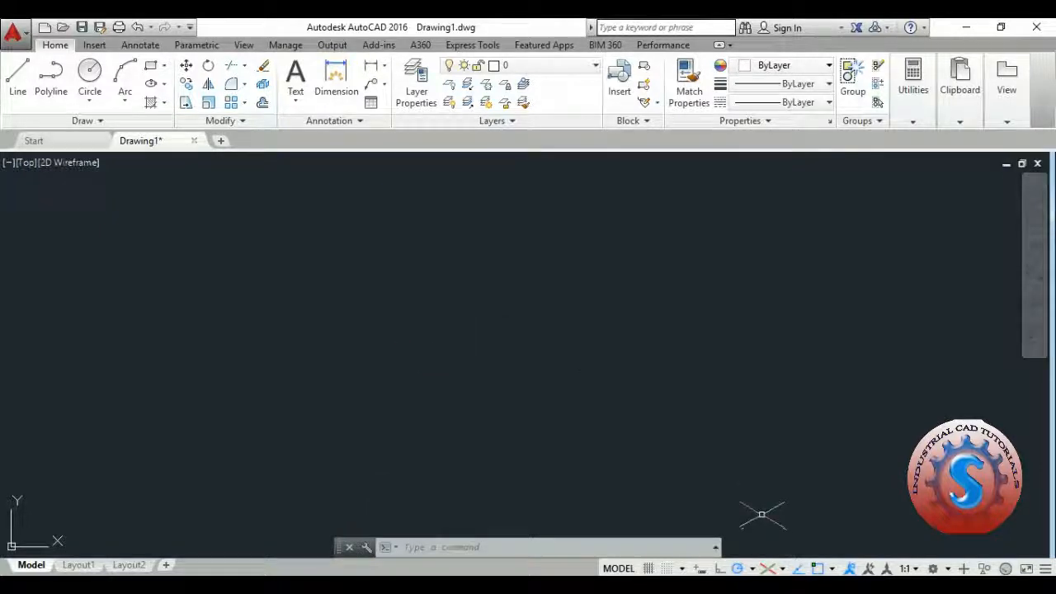
click(782, 570)
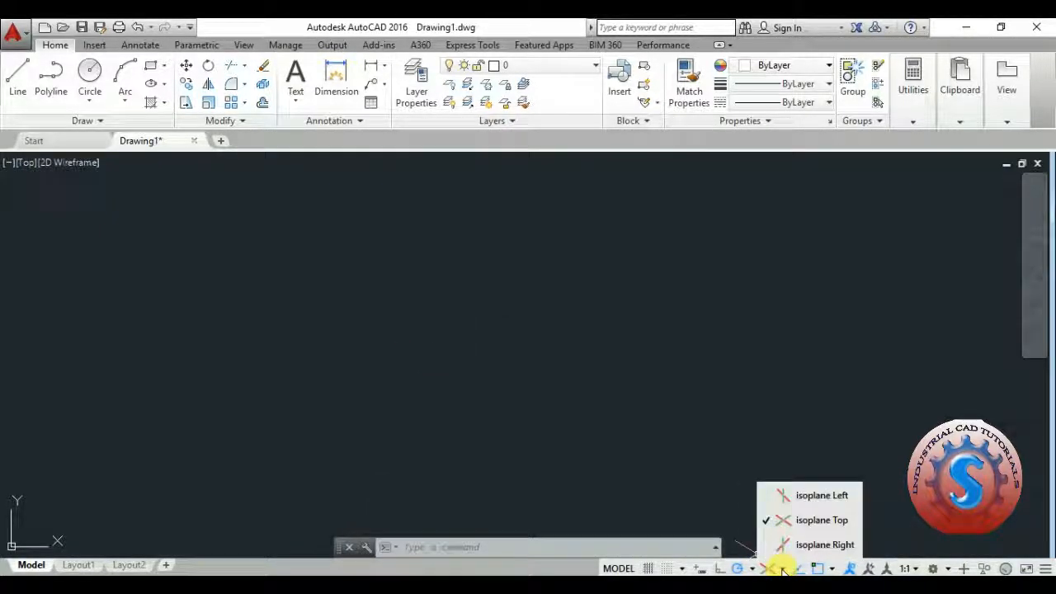
click(783, 570)
click(783, 570)
click(427, 323)
key(F5)
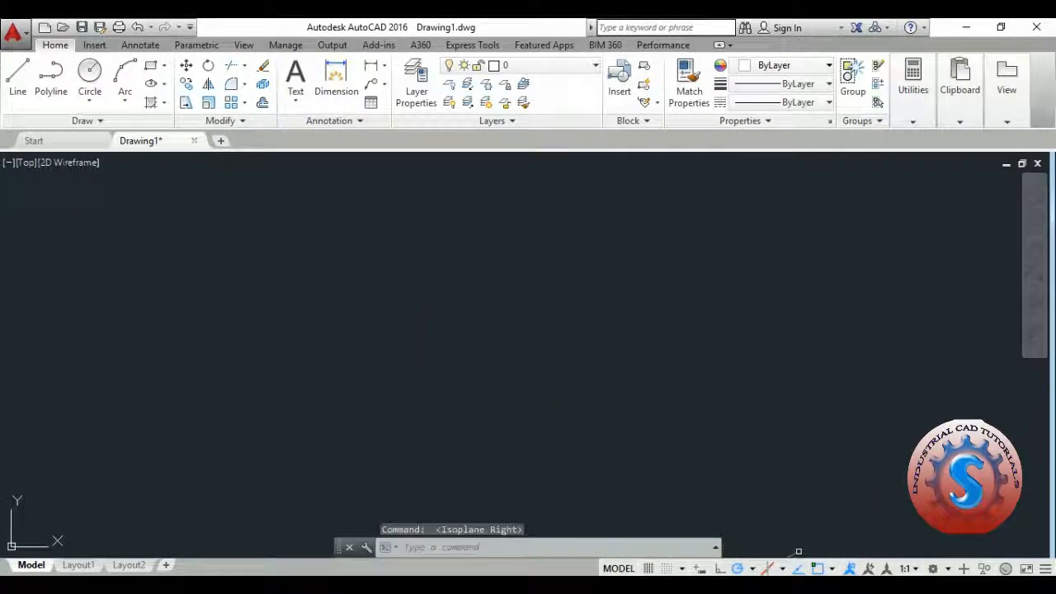
click(782, 569)
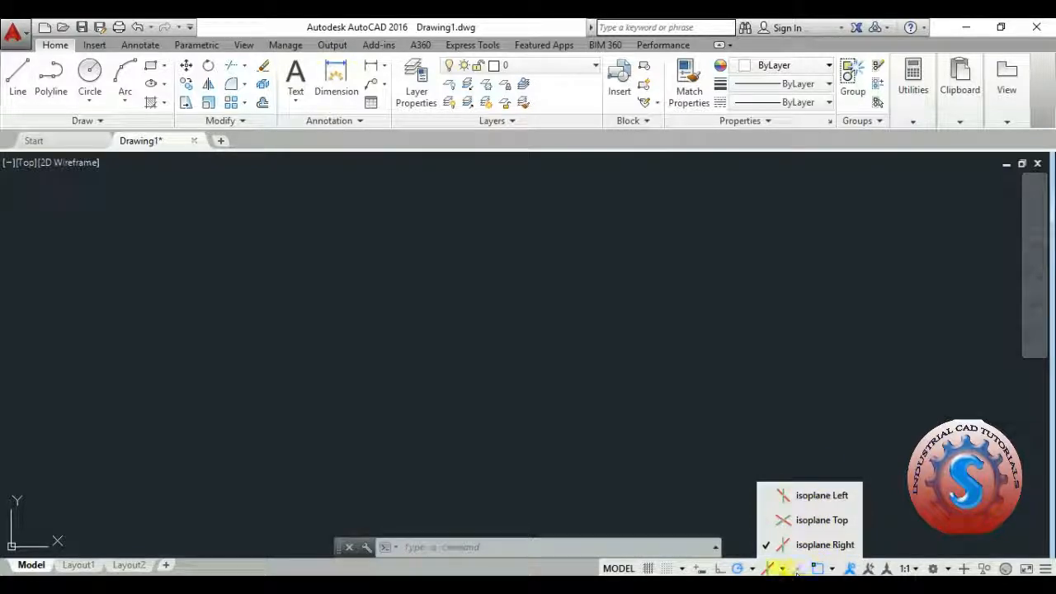
Step: Review the object snap modes, the snap and grid settings, and the 2D AutoSnap marker colors in the drafting options
click(833, 570)
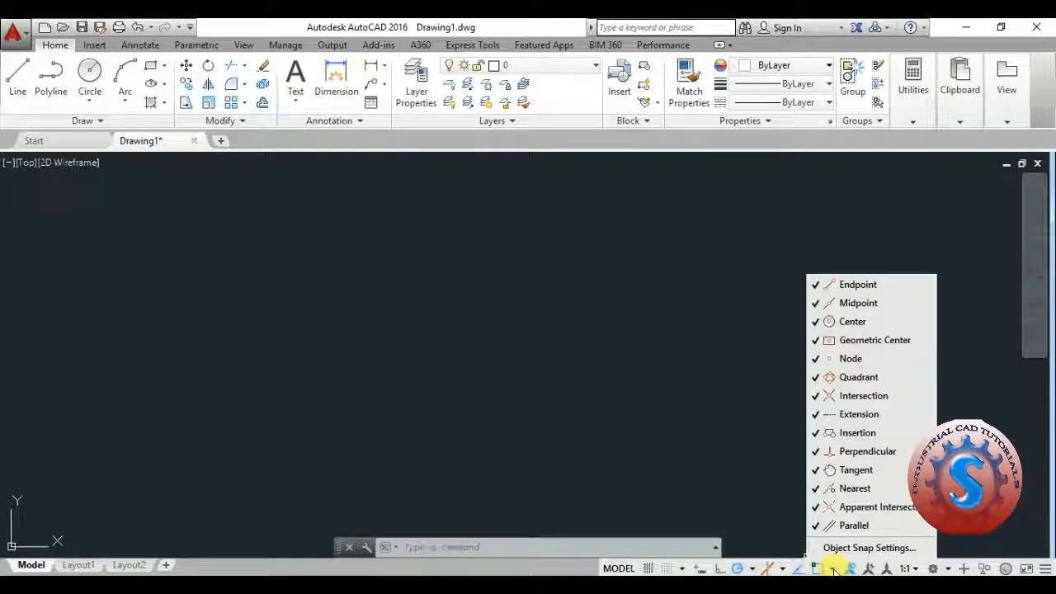
click(841, 549)
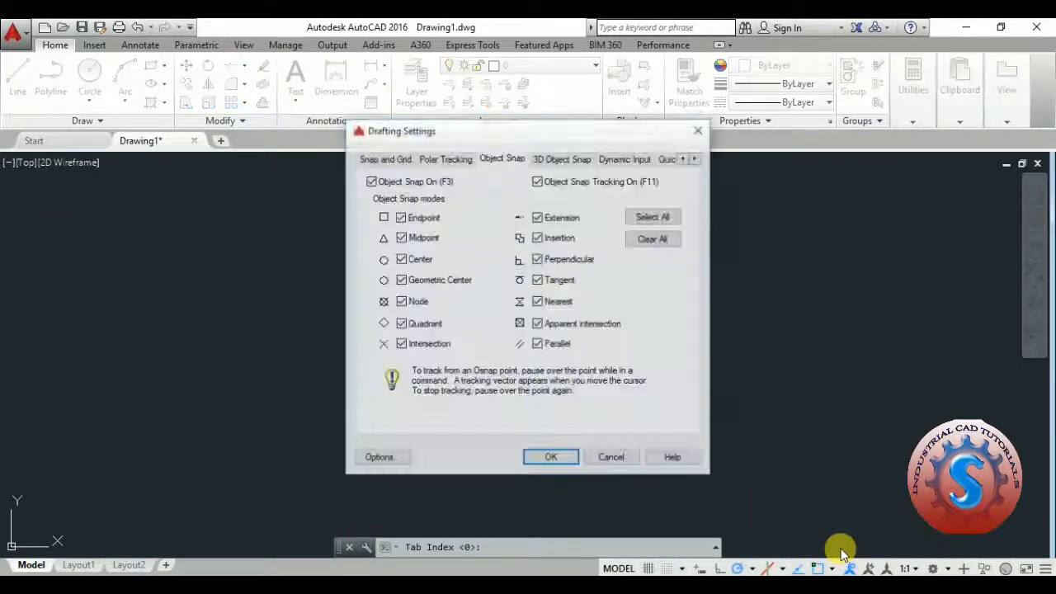
click(378, 158)
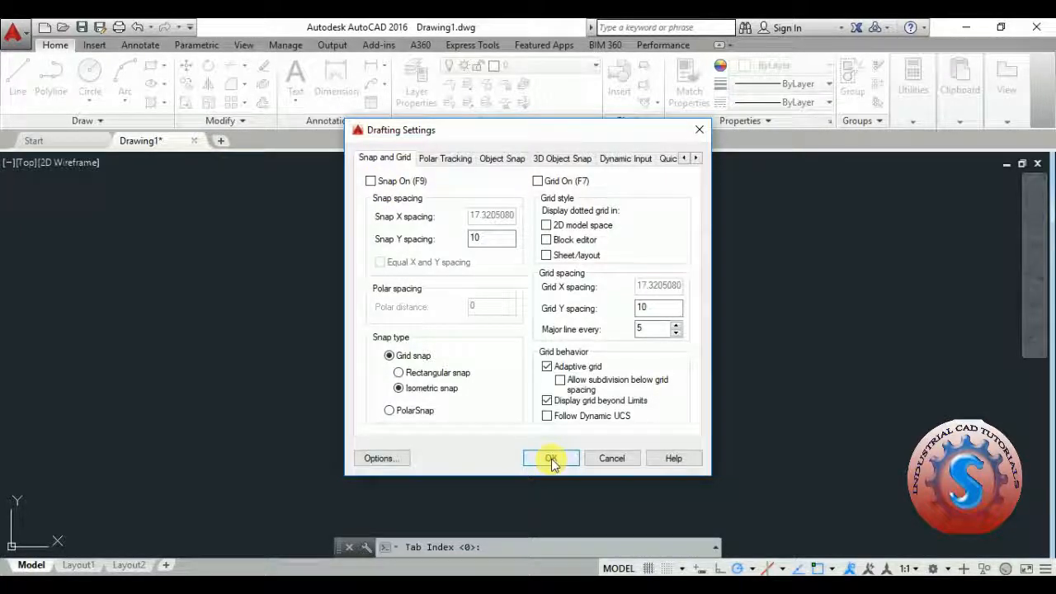
click(393, 461)
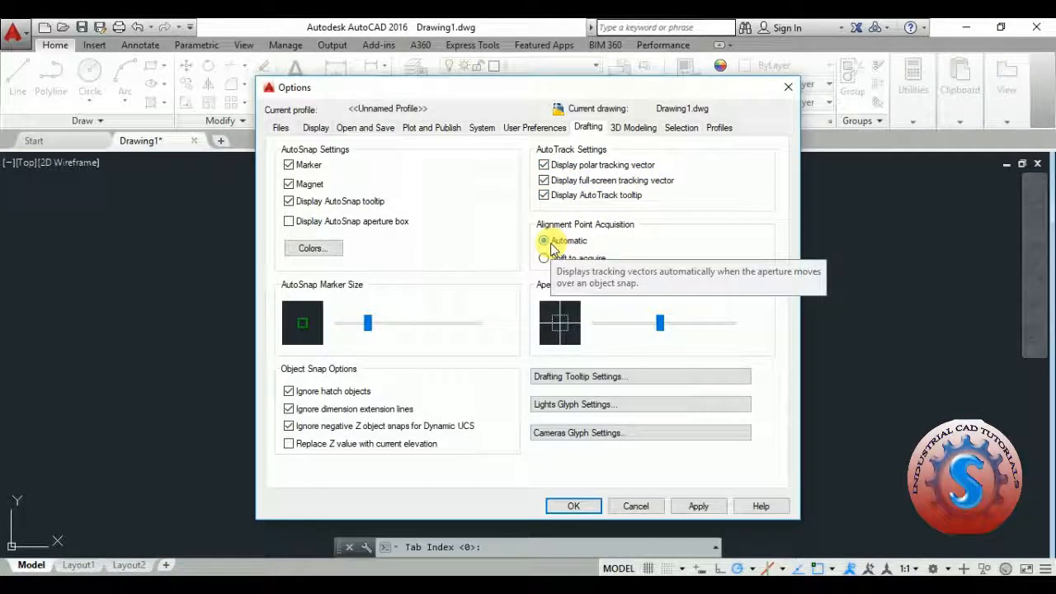
click(326, 249)
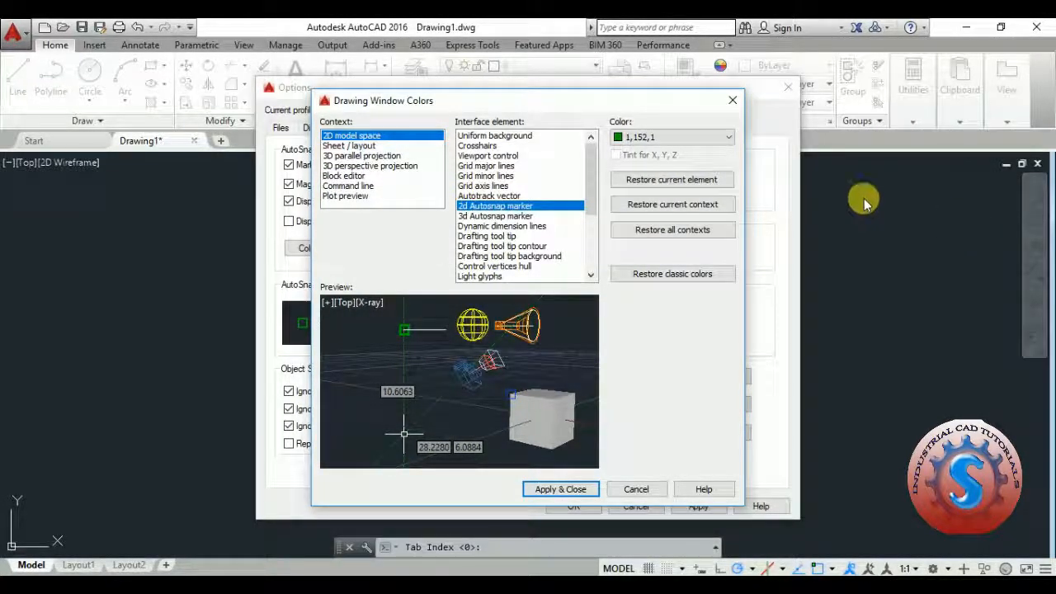
click(732, 101)
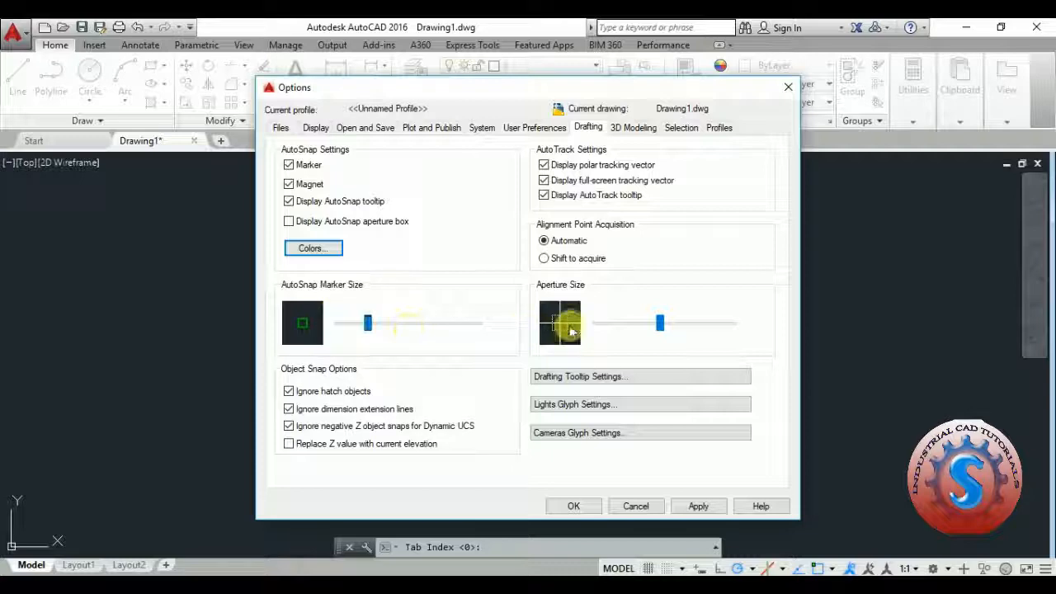
Step: Review the drafting tooltip, light glyph and camera glyph appearance settings, and accept the drafting options
click(579, 379)
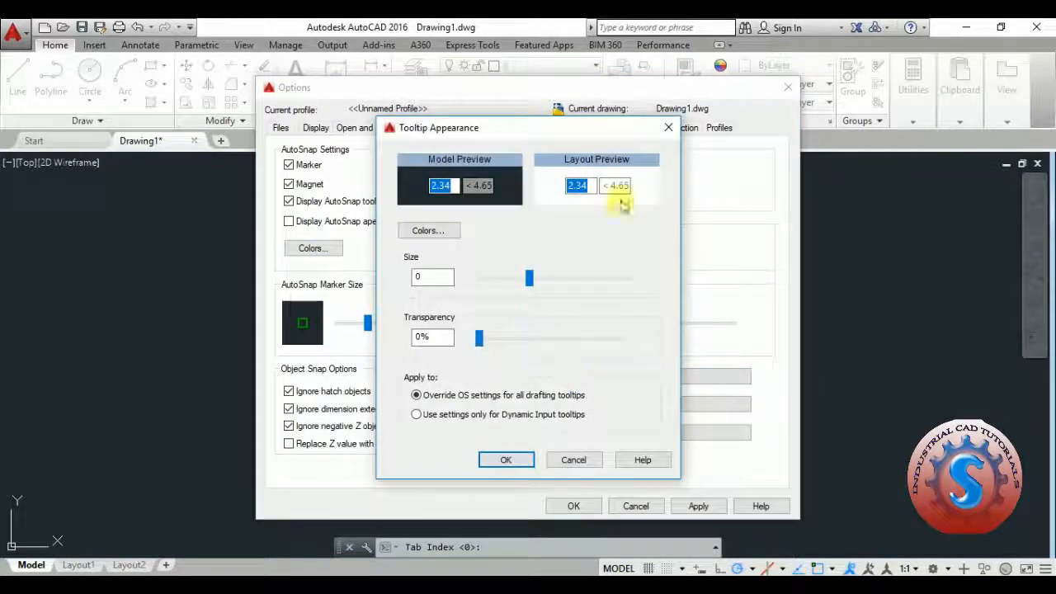
click(670, 128)
click(690, 401)
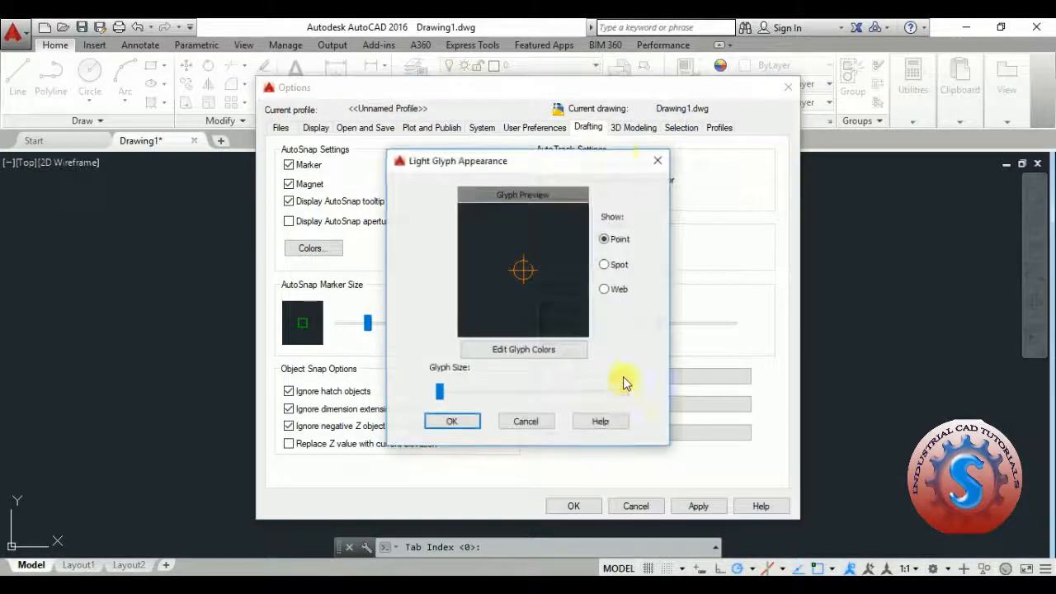
click(651, 167)
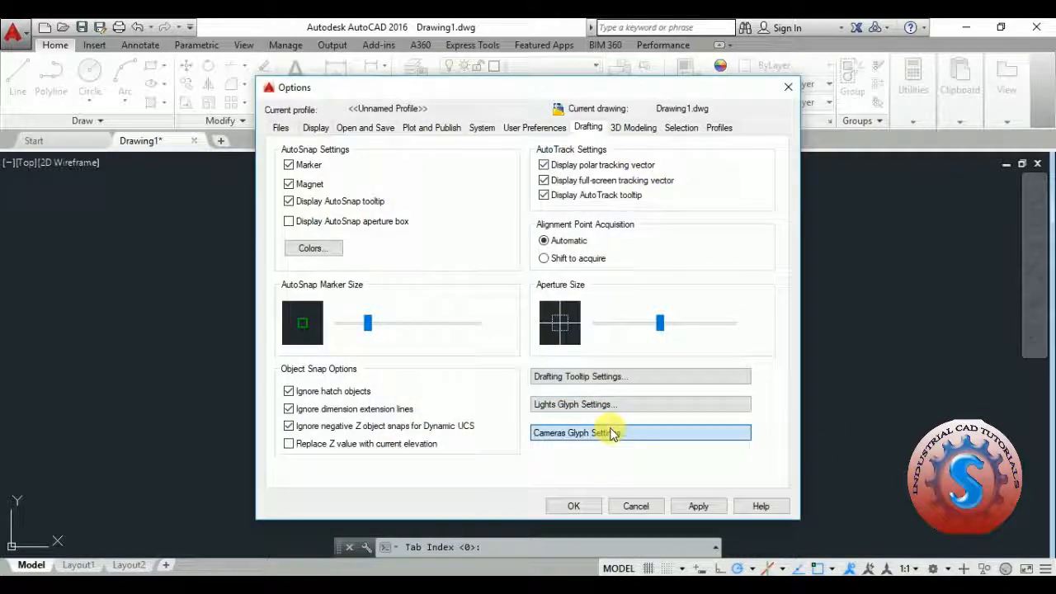
click(608, 432)
click(652, 149)
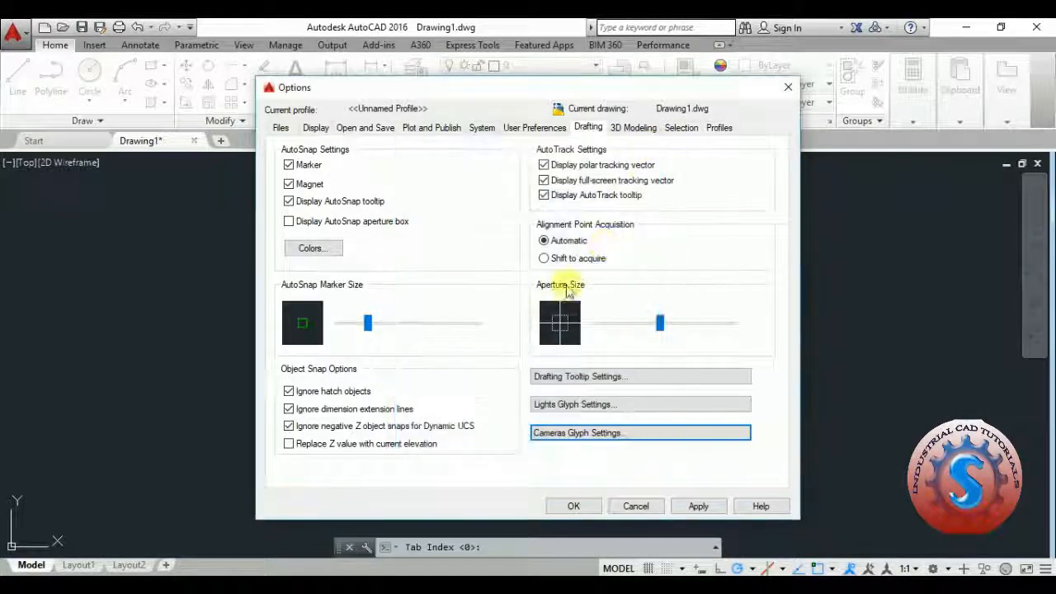
click(578, 507)
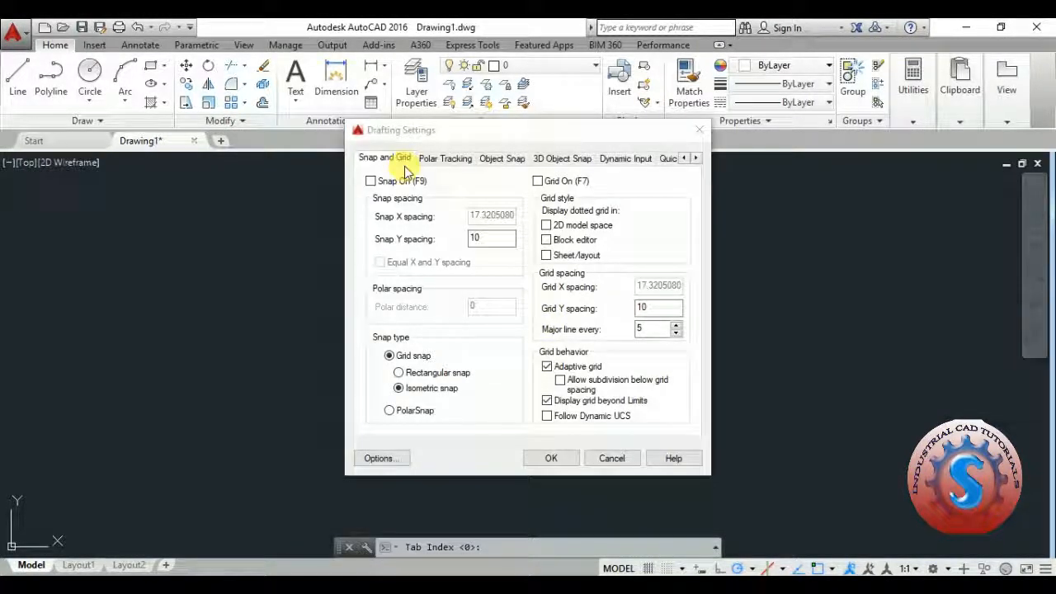
Step: Turn snap on with isometric grid snap and apply the drafting settings
click(371, 182)
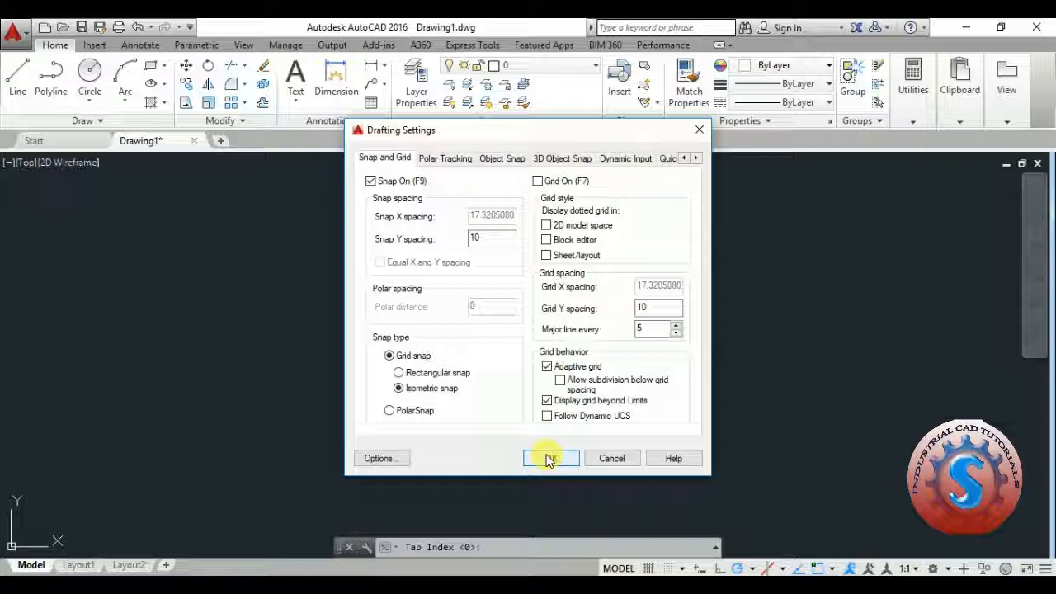
click(371, 182)
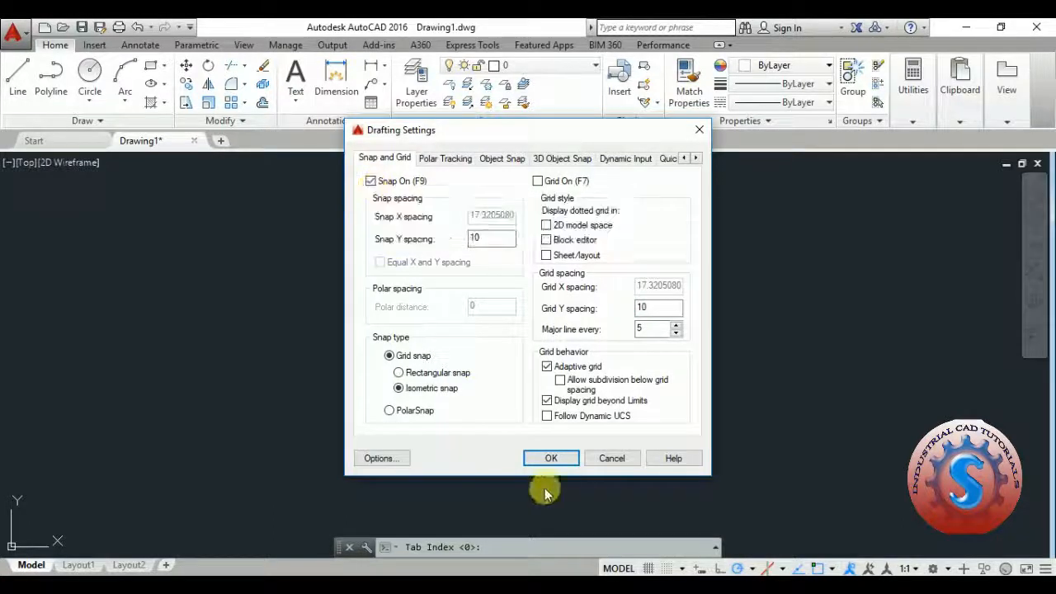
click(550, 458)
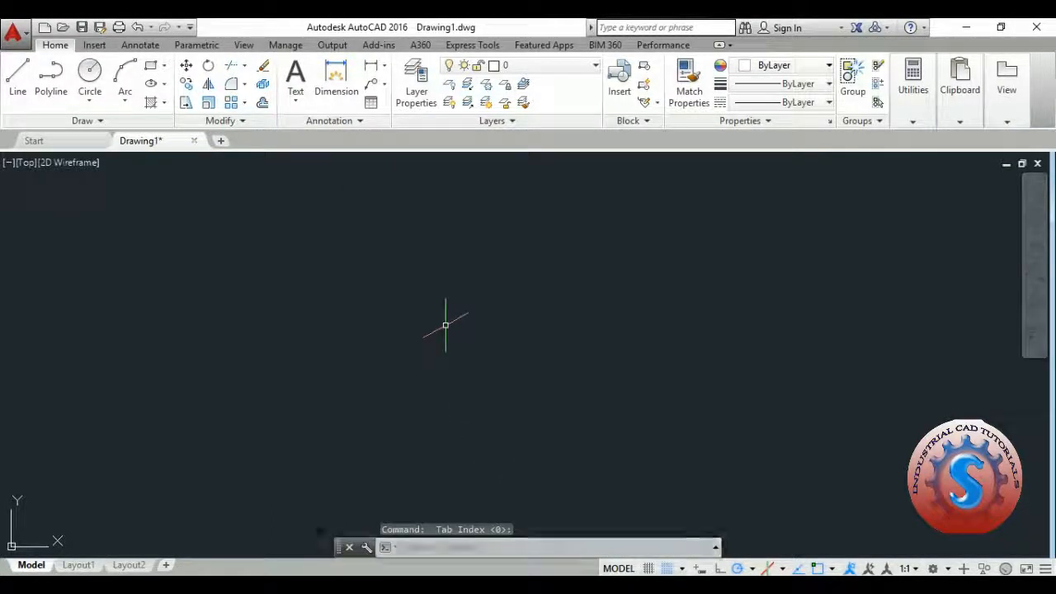
Step: Cycle the crosshair through the left and top isoplanes, ending on the right isoplane
key(F5)
key(F5)
key(F5)
key(F5)
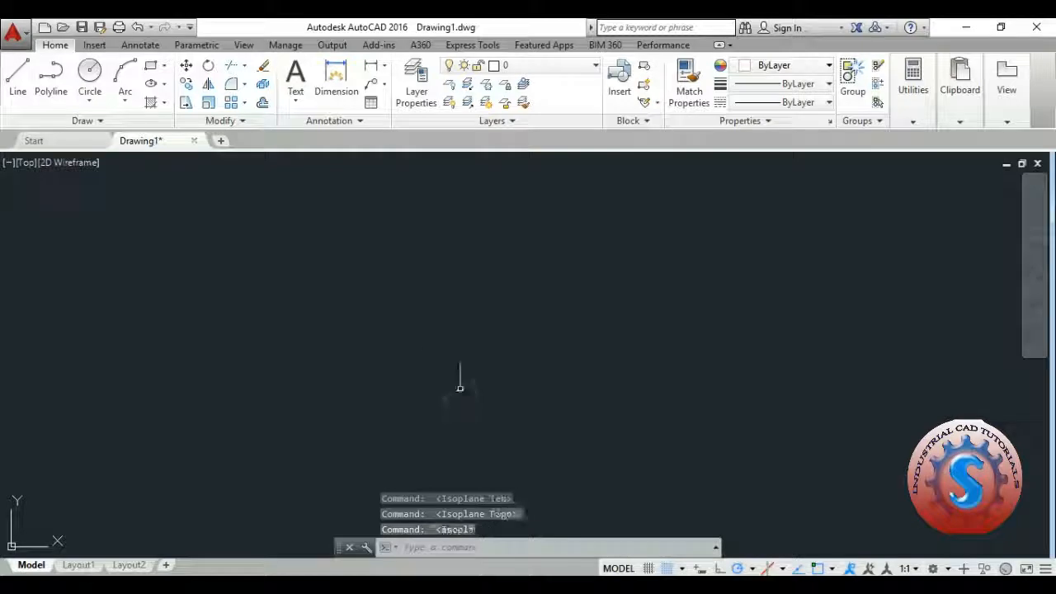
Step: Turn Ortho on and draw connected line segments on the right isoplane: one at 30°, one up, one at 210° and one up
text(l)
key(Return)
click(357, 404)
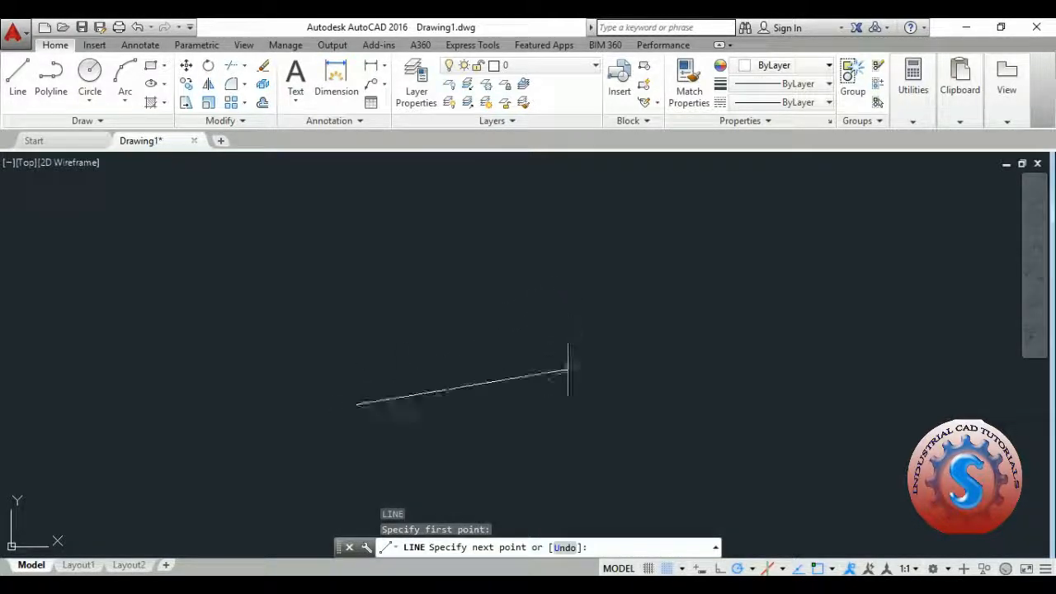
click(721, 569)
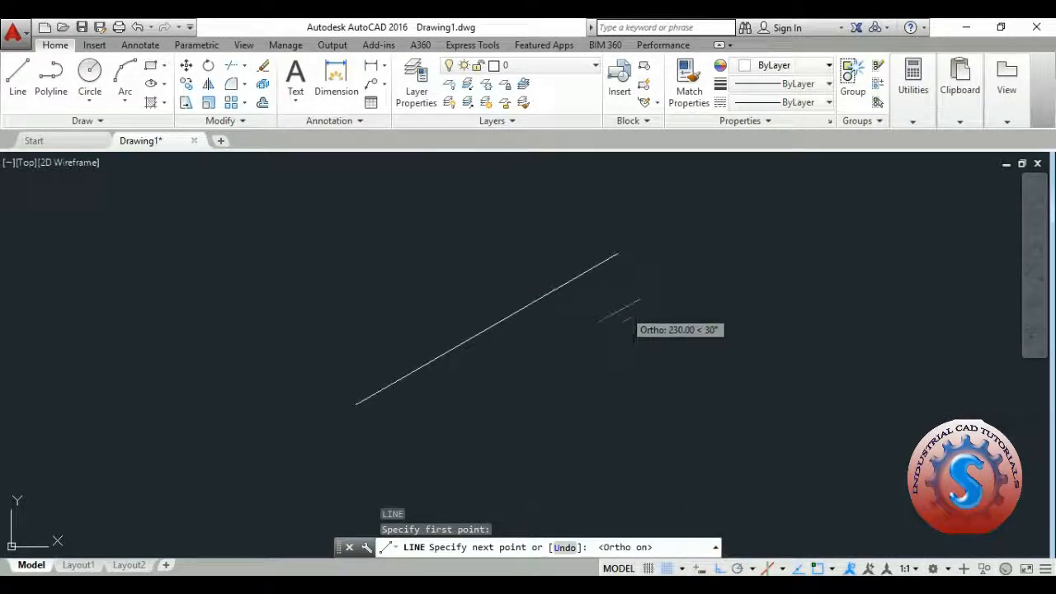
click(618, 314)
middle_drag(595, 385, 587, 431)
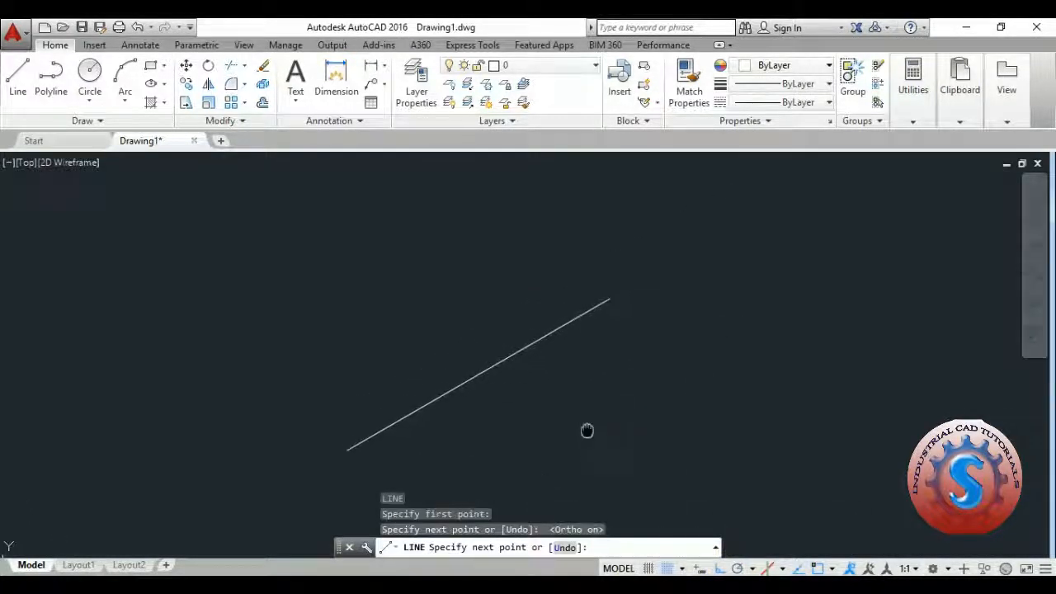
click(615, 228)
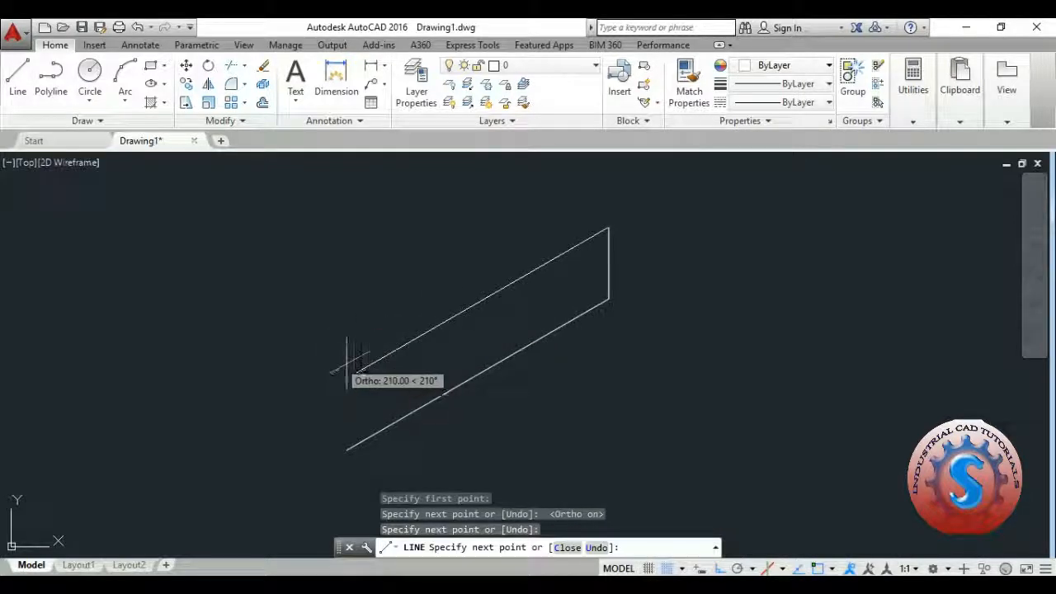
click(348, 374)
click(355, 252)
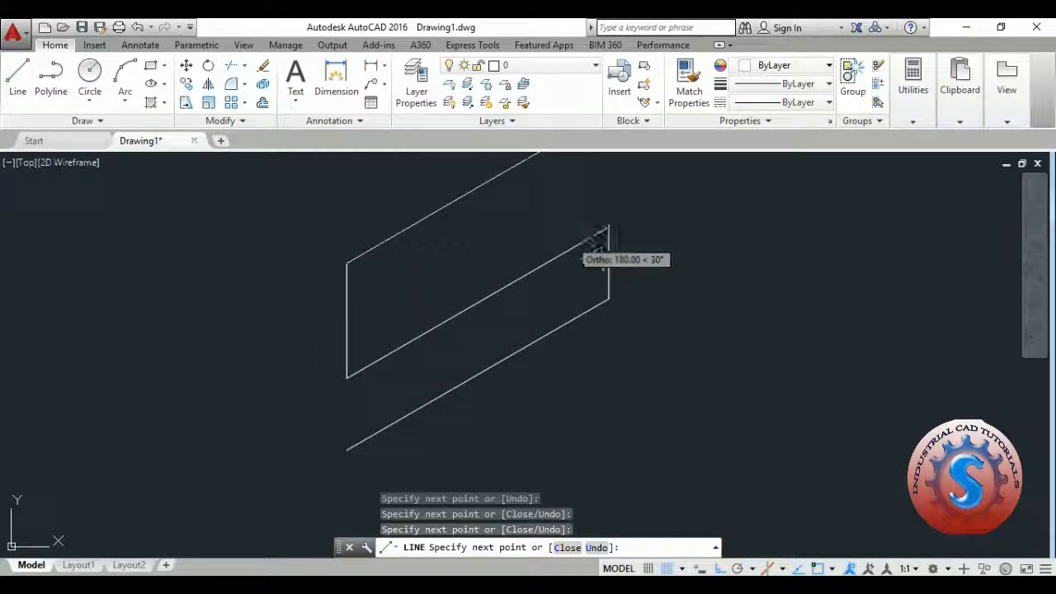
Step: Continue the line on the right isoplane with a shorter 30° segment, a vertical, a longer 210° segment, another vertical and a 30° segment
scroll(589, 305, down, 5)
scroll(583, 265, up, 2)
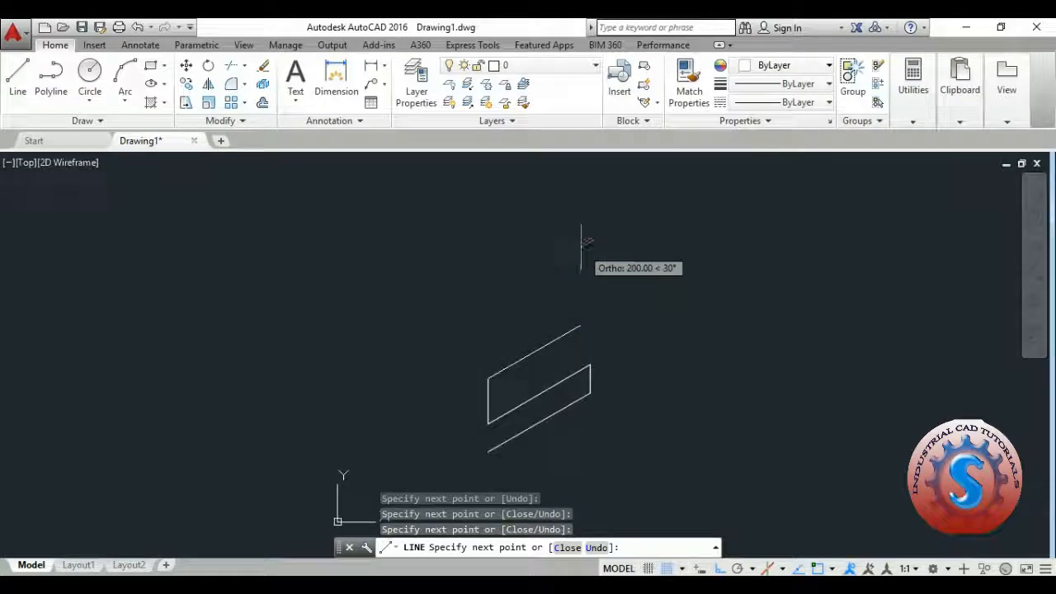
click(557, 300)
click(557, 263)
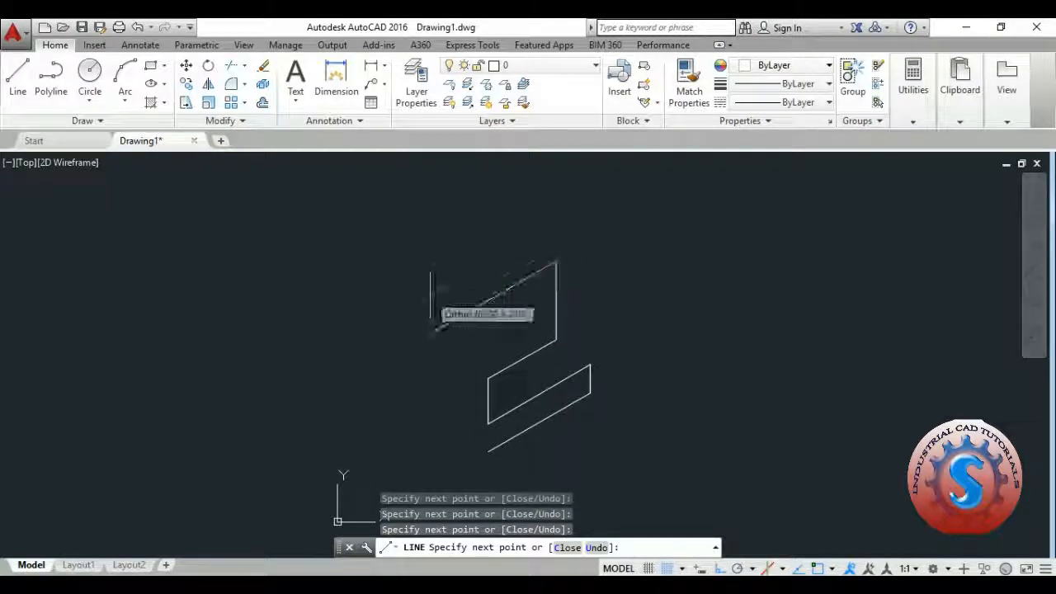
click(431, 330)
click(431, 225)
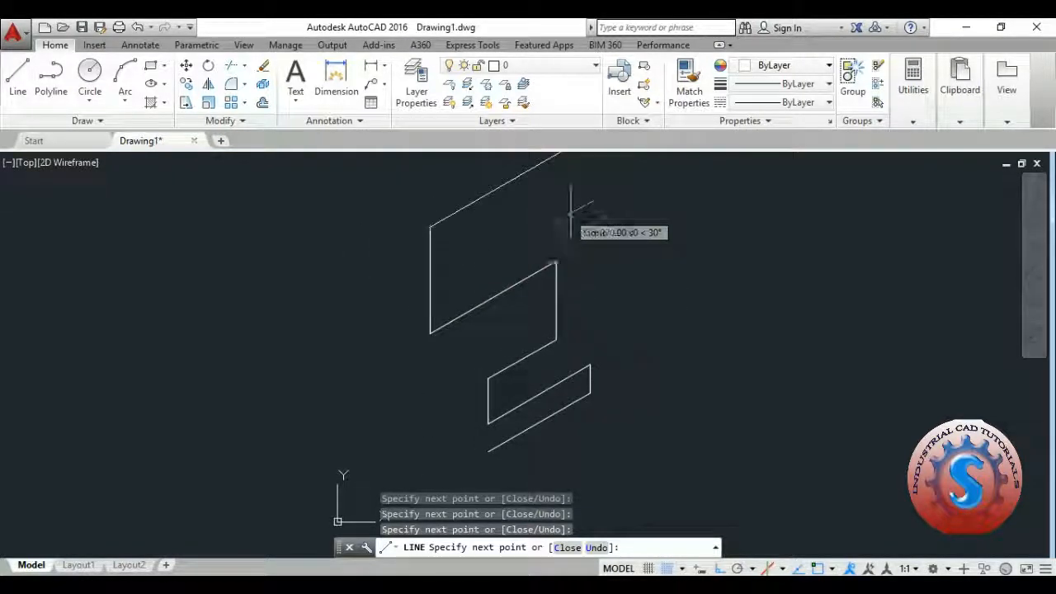
middle_drag(561, 272, 549, 351)
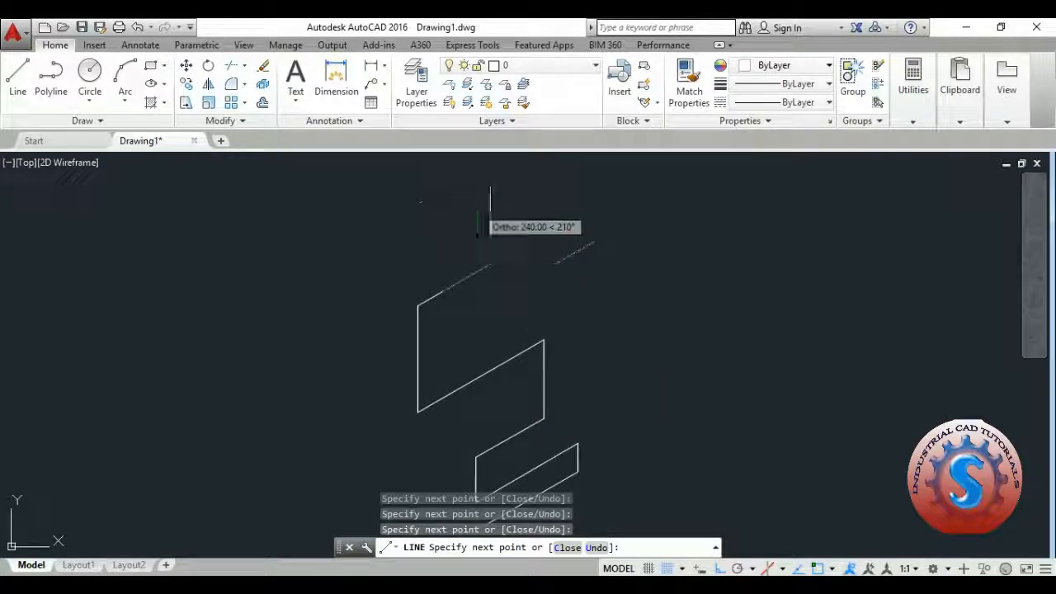
Step: Add a 150° segment on the left isoplane, and 210° and 330° segments on the top isoplane
key(F5)
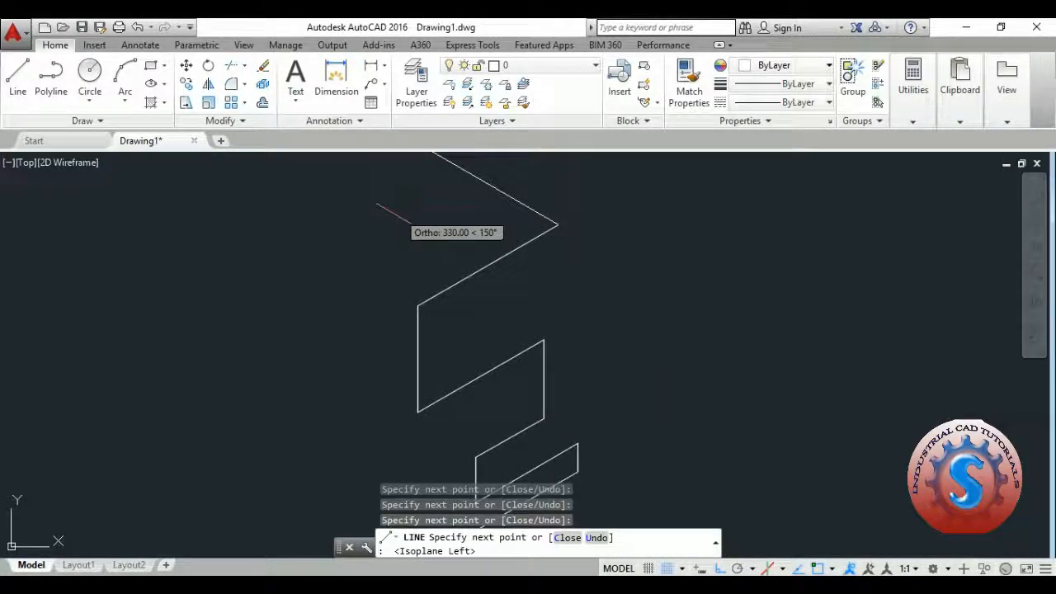
click(399, 212)
mouse_move(399, 331)
middle_down()
mouse_move(463, 382)
mouse_move(462, 302)
mouse_move(416, 338)
middle_up()
key(F5)
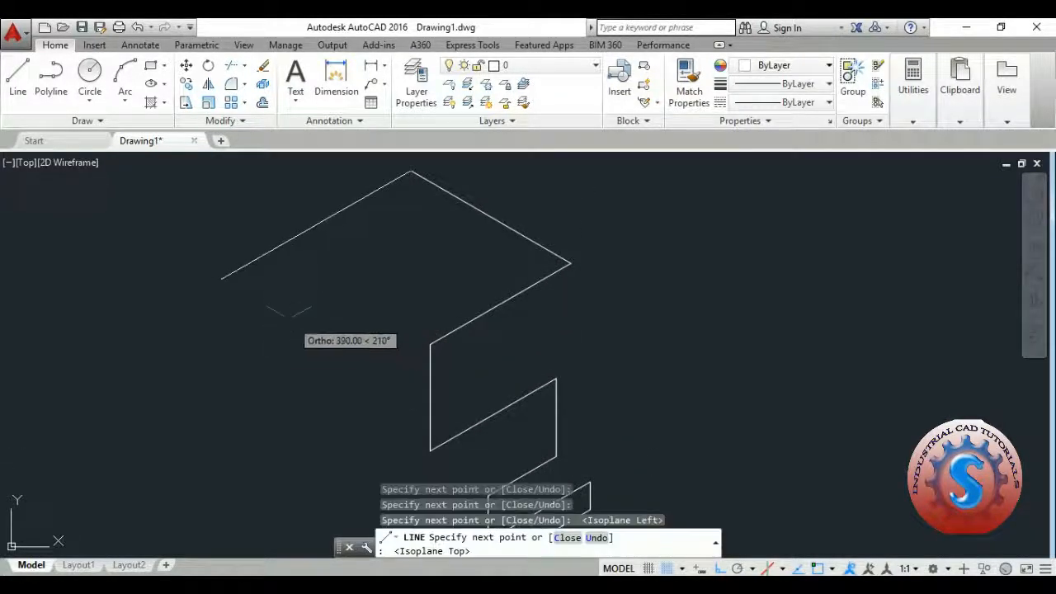
click(312, 316)
click(353, 349)
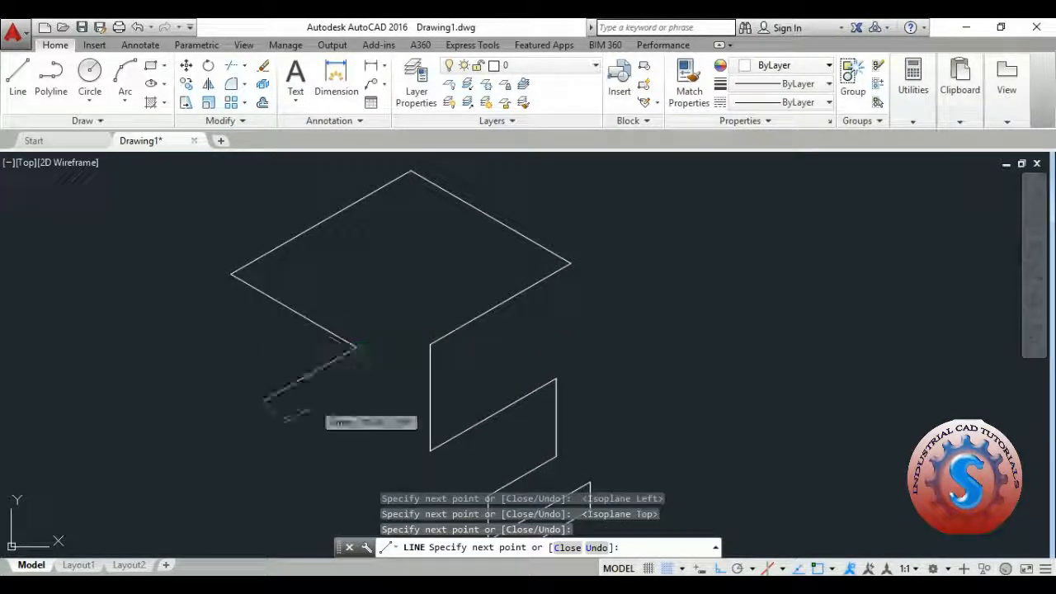
Step: Add a downward vertical on the right isoplane and a 150° segment on the left isoplane, join it to the upper face's corner, and end the line
middle_drag(354, 414, 376, 309)
key(F5)
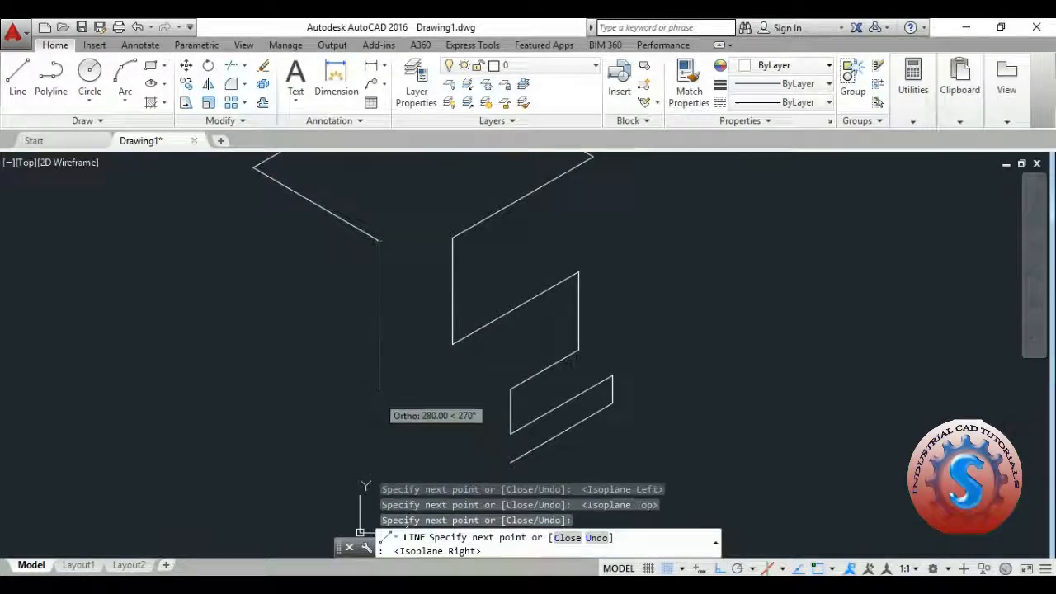
click(375, 375)
key(F5)
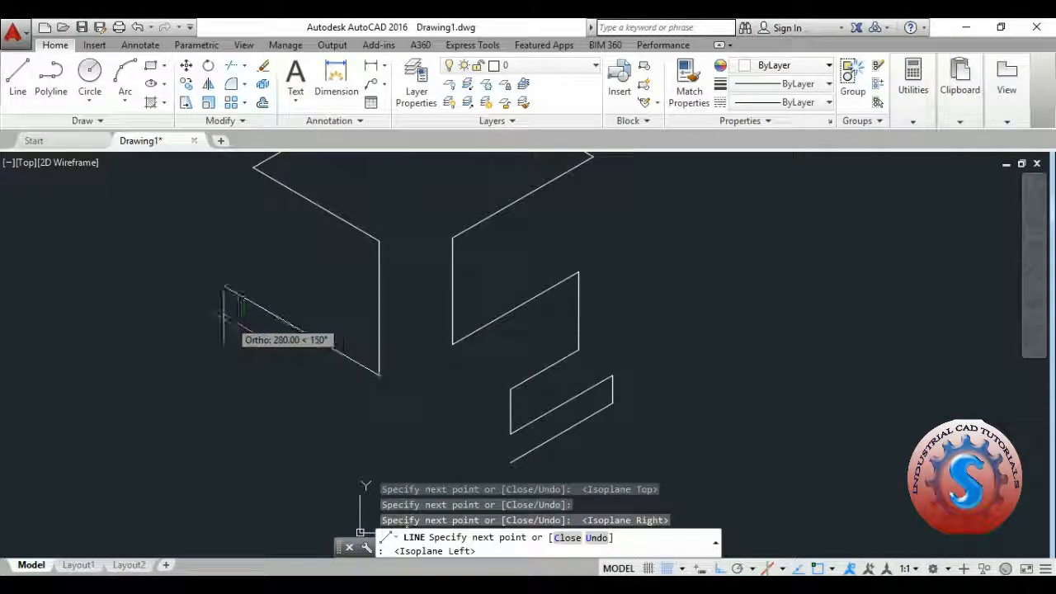
click(228, 290)
click(253, 168)
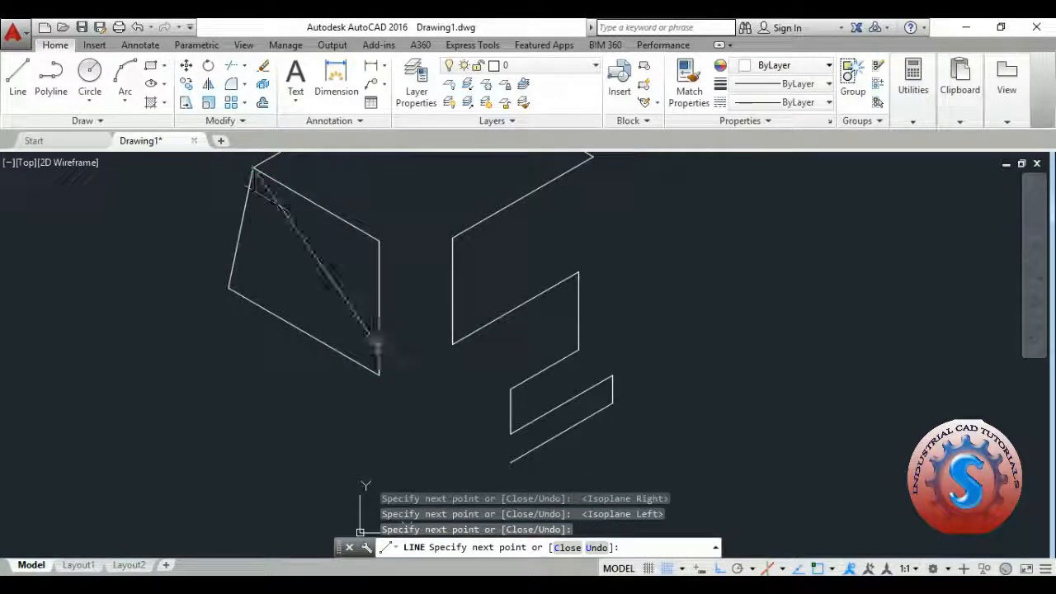
key(Escape)
middle_drag(405, 365, 414, 321)
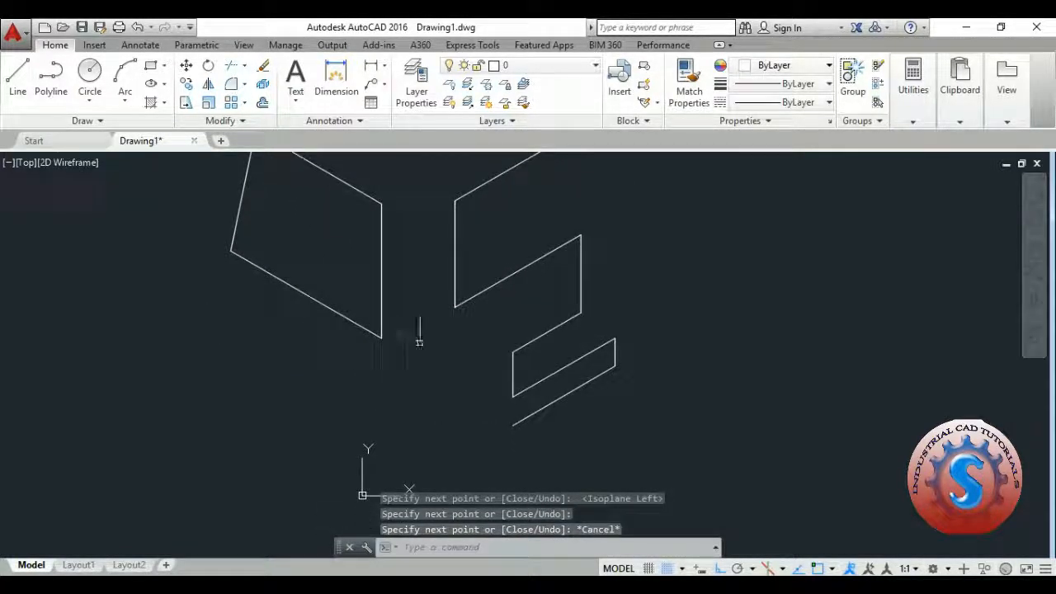
Step: Draw connected lines joining the left and right faces' lower corners, up the right vertical edge and across to the left face's upper corner
key(Return)
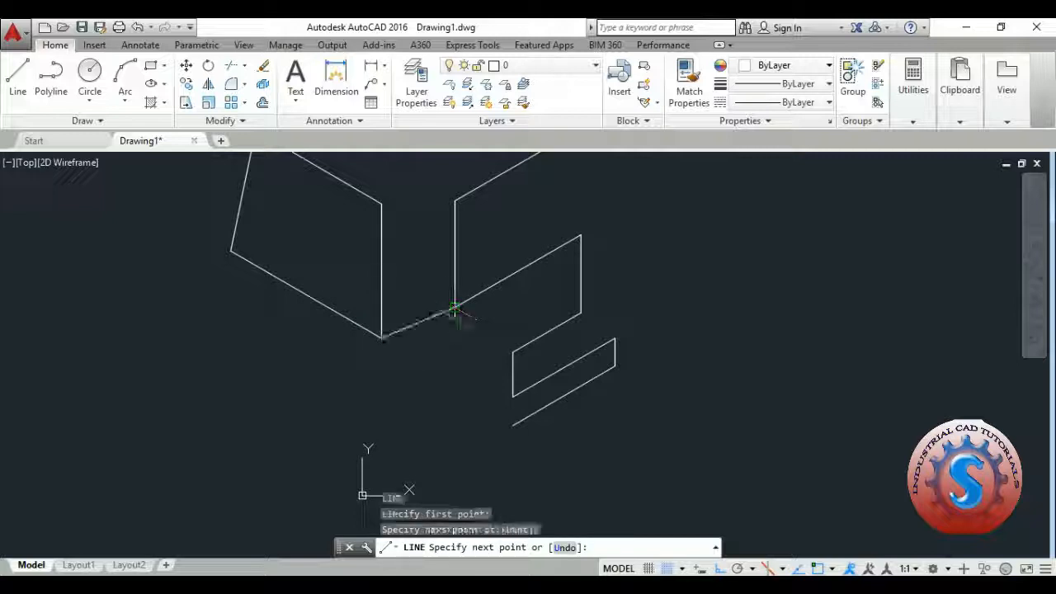
scroll(475, 382, down, 1)
middle_drag(471, 319, 467, 331)
click(459, 280)
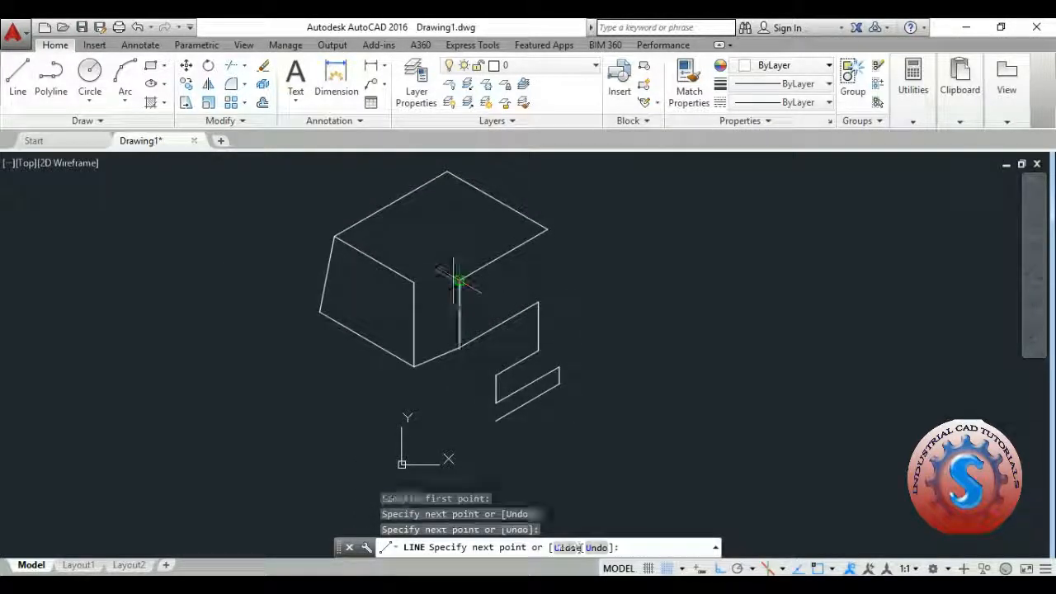
key(Escape)
middle_drag(656, 343, 619, 354)
Step: Draw a line from the top face's right corner to the outer end of the right face's lower edge
key(Return)
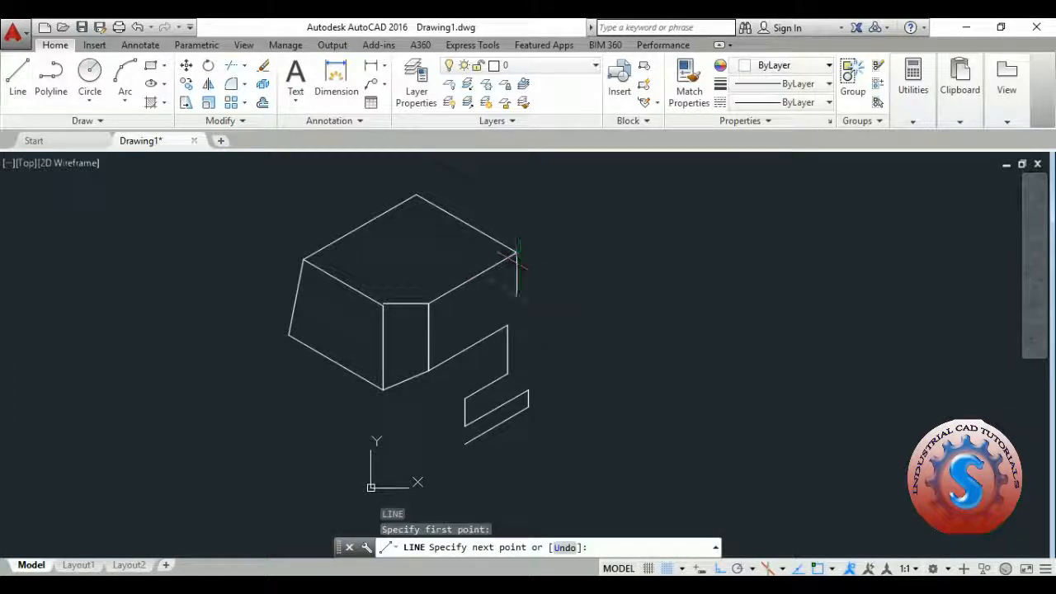
click(508, 325)
key(Escape)
middle_drag(612, 345, 662, 294)
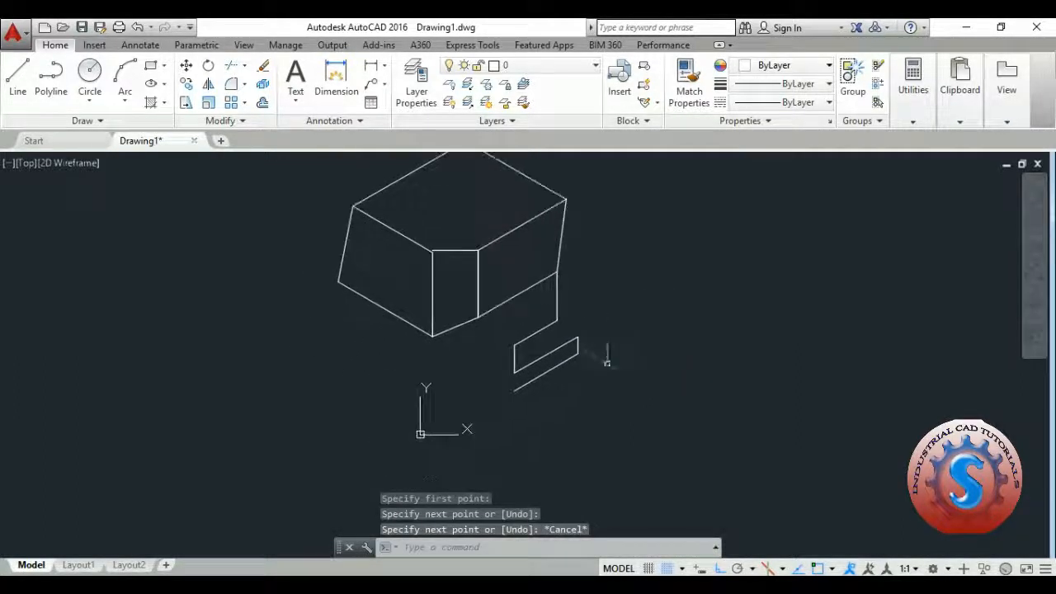
Step: Join the free lower end of the stepped profile to the left face's lower front corner with a line
scroll(603, 373, up, 1)
middle_drag(602, 373, 608, 412)
key(Return)
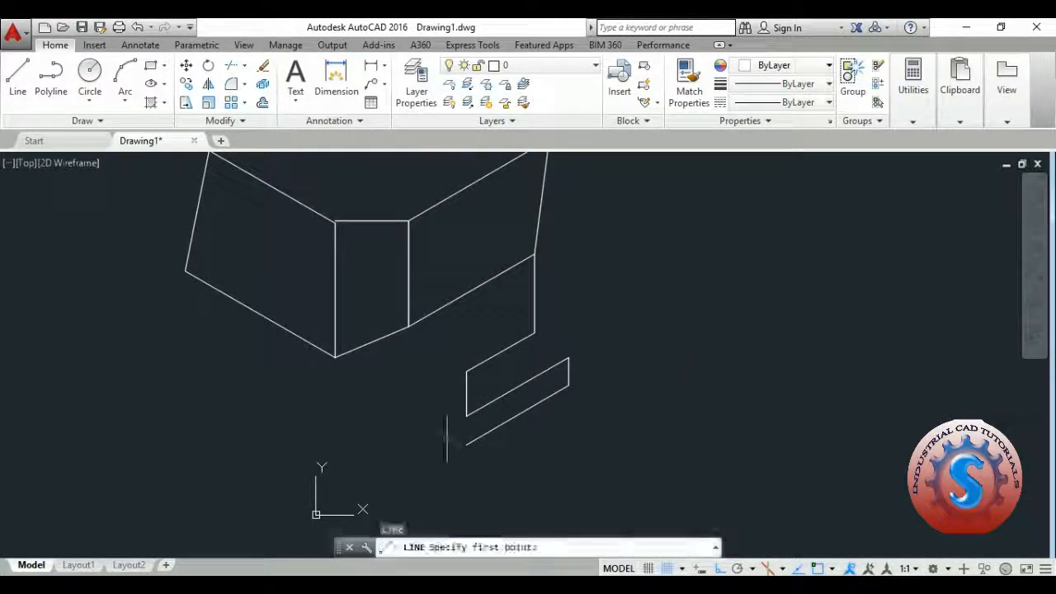
click(467, 443)
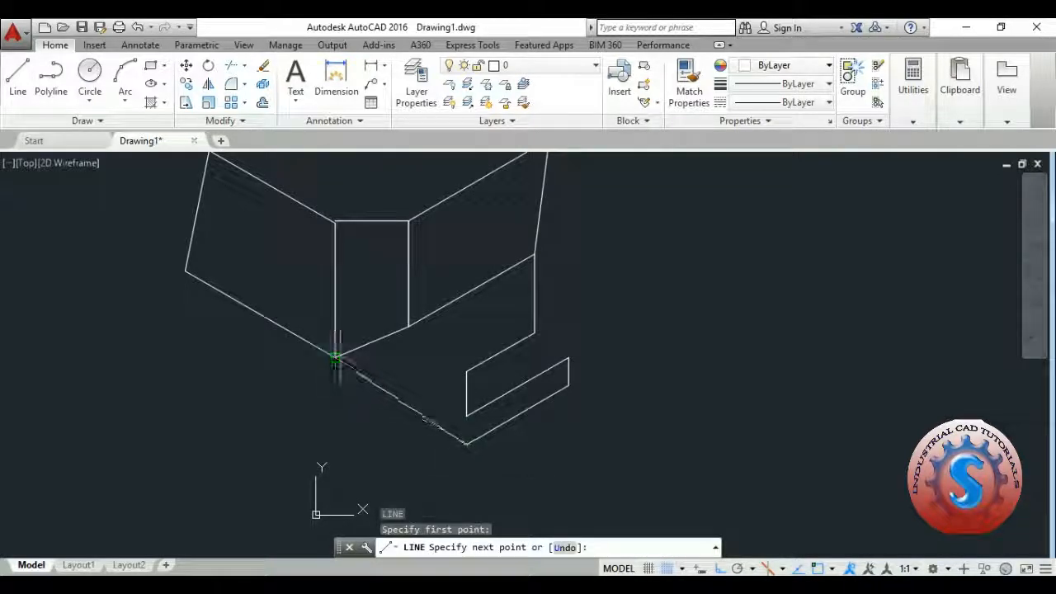
key(Escape)
middle_drag(475, 382, 509, 350)
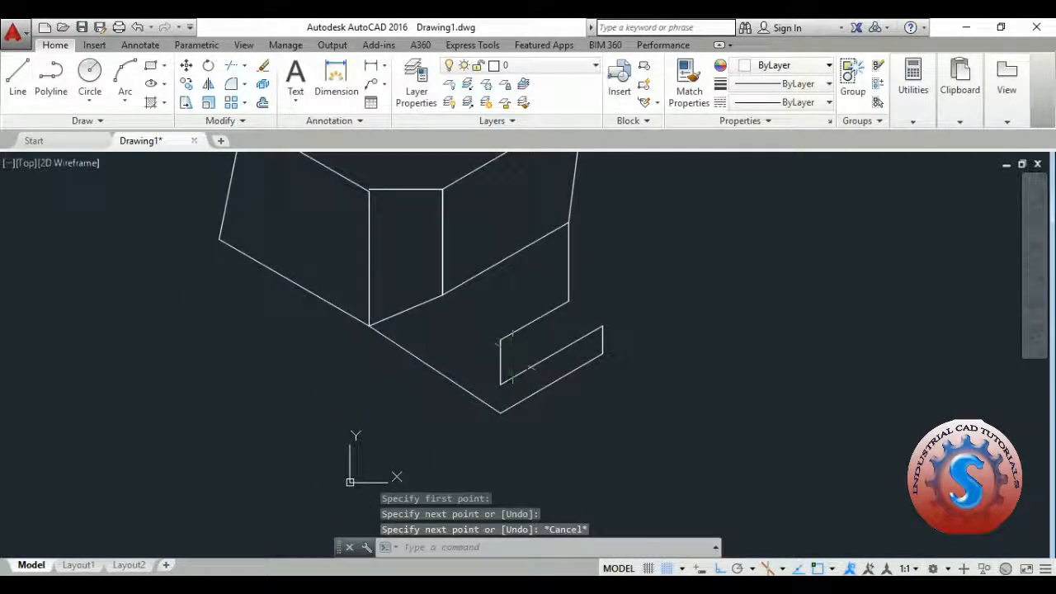
Step: From the left face's outer lower corner, draw a vertical down about 290, a 330° segment, and a line to the stepped profile's lower corner
key(Return)
click(219, 240)
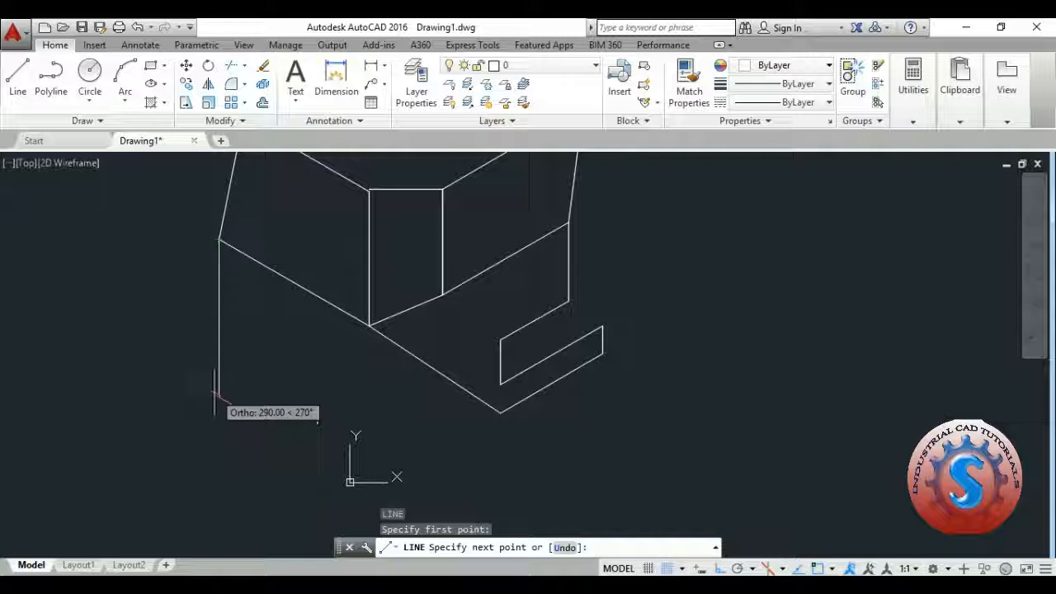
click(217, 396)
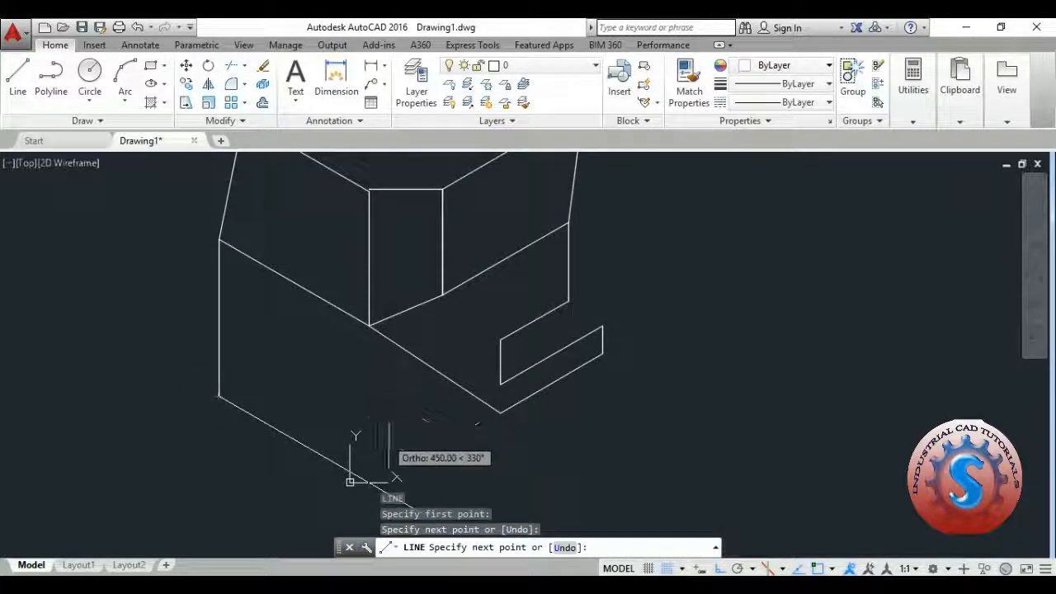
click(359, 477)
click(500, 411)
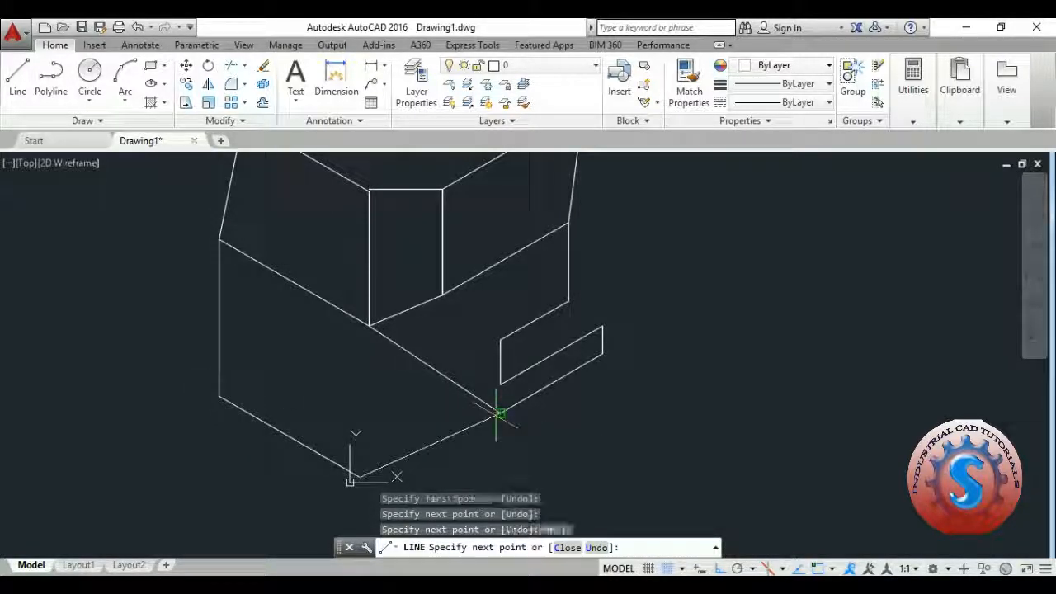
key(Escape)
Step: Draw a line from the left face's lower front corner down to the bottommost corner of the figure
scroll(491, 413, down, 4)
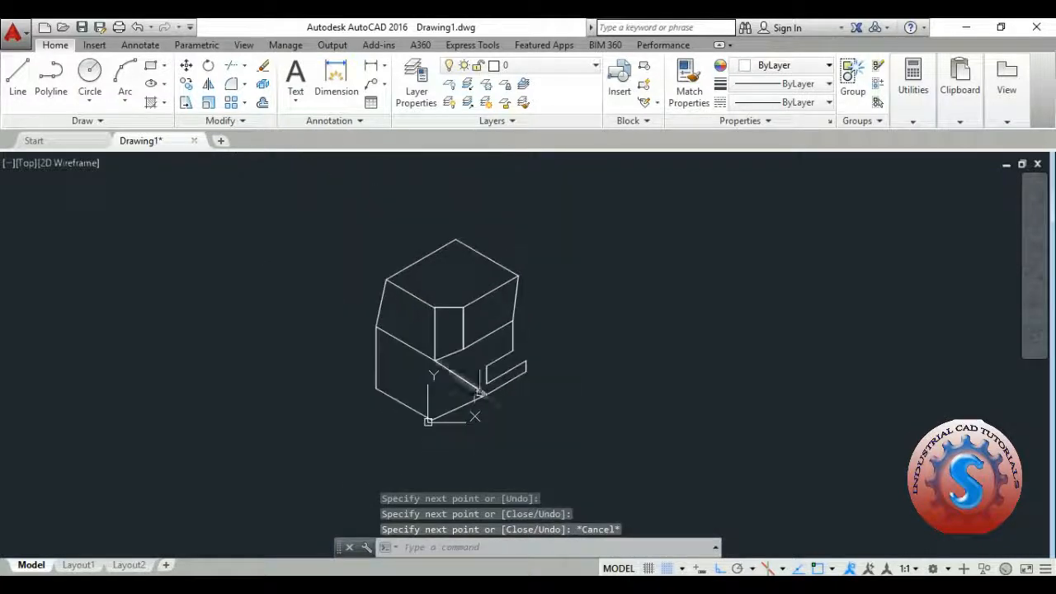
scroll(553, 426, up, 2)
middle_drag(558, 427, 579, 415)
key(Return)
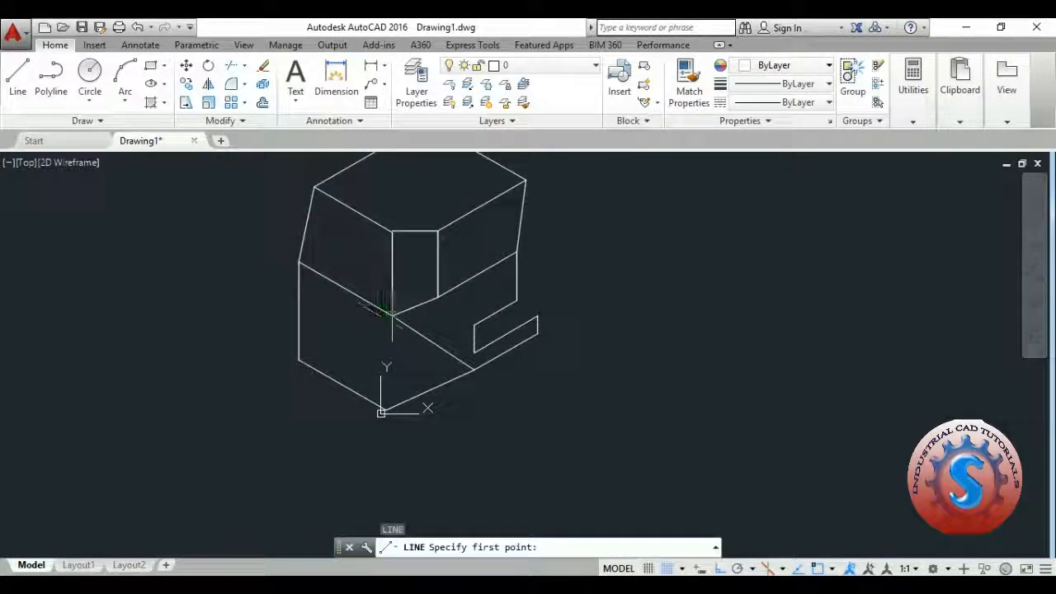
click(382, 412)
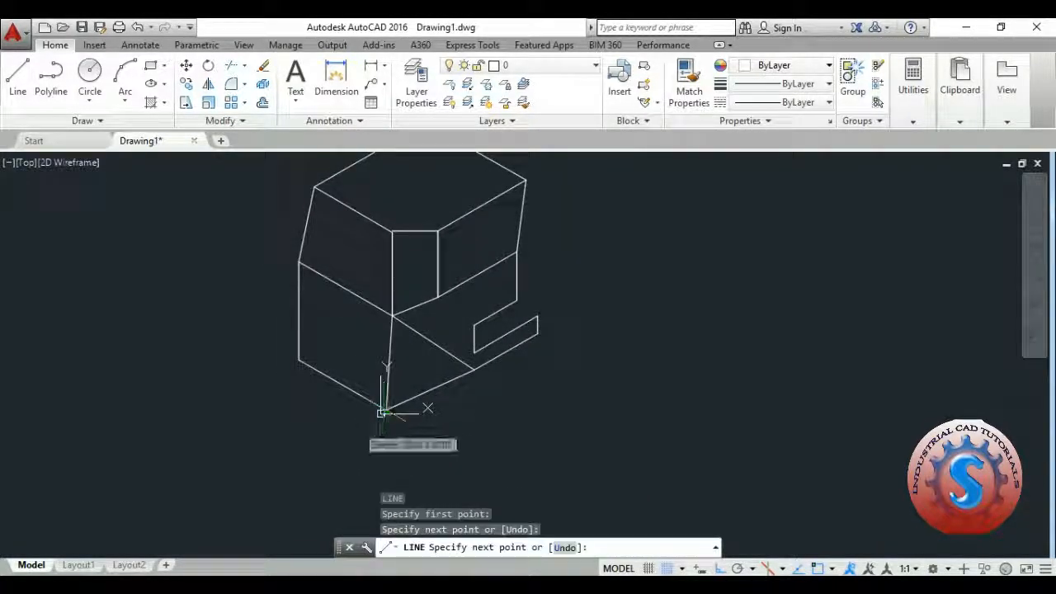
key(Escape)
scroll(549, 393, down, 2)
mouse_move(548, 392)
shift+middle_down()
mouse_move(536, 366)
mouse_move(514, 405)
mouse_move(445, 381)
mouse_move(520, 332)
mouse_move(560, 388)
shift+middle_up()
scroll(546, 356, up, 2)
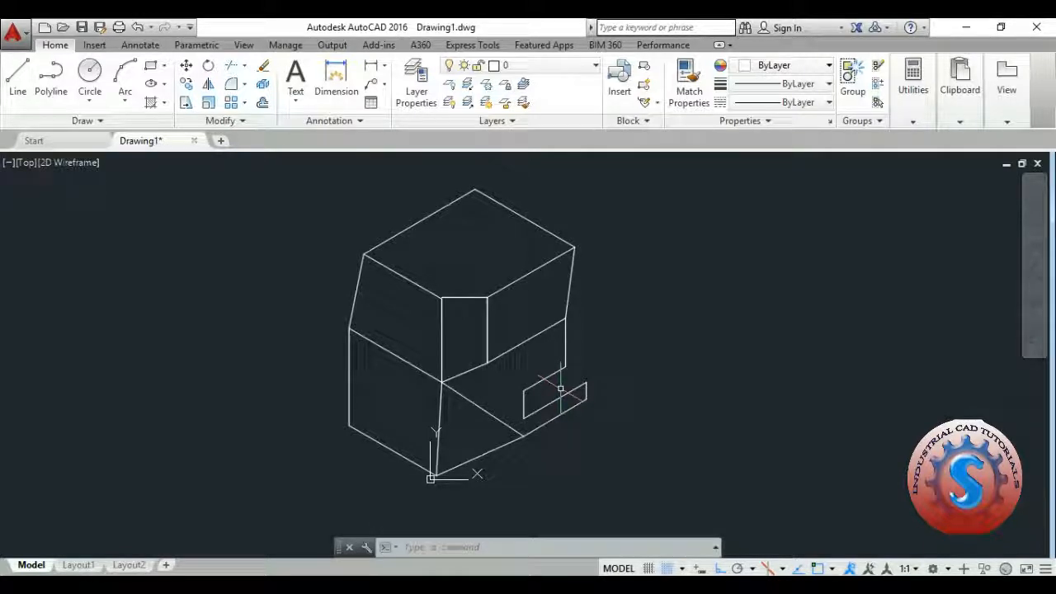
scroll(528, 346, up, 3)
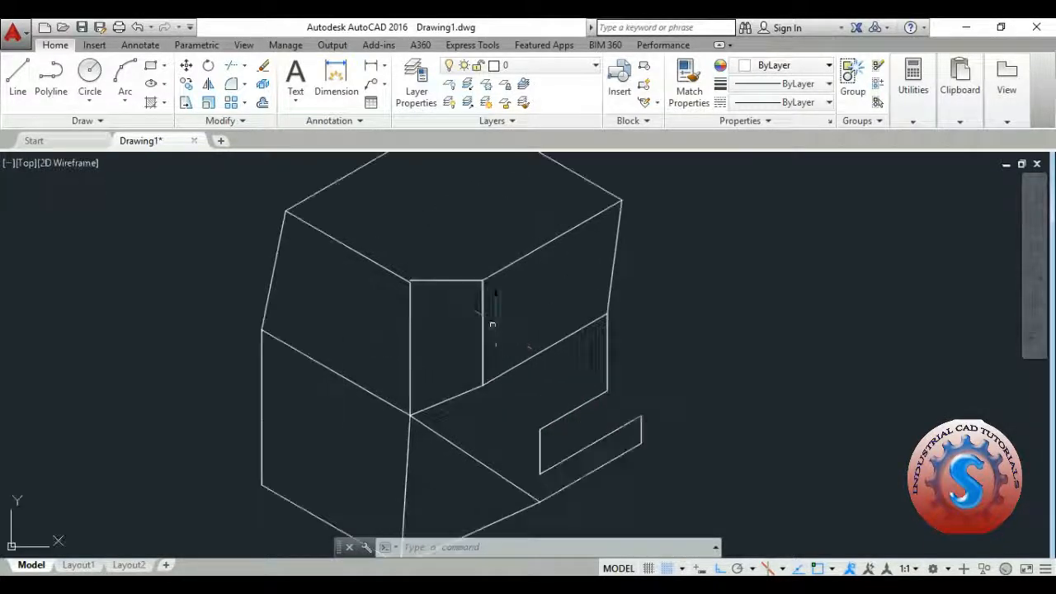
scroll(493, 320, down, 5)
scroll(495, 315, up, 3)
mouse_move(497, 313)
middle_down()
mouse_move(500, 339)
mouse_move(469, 335)
mouse_move(473, 318)
middle_up()
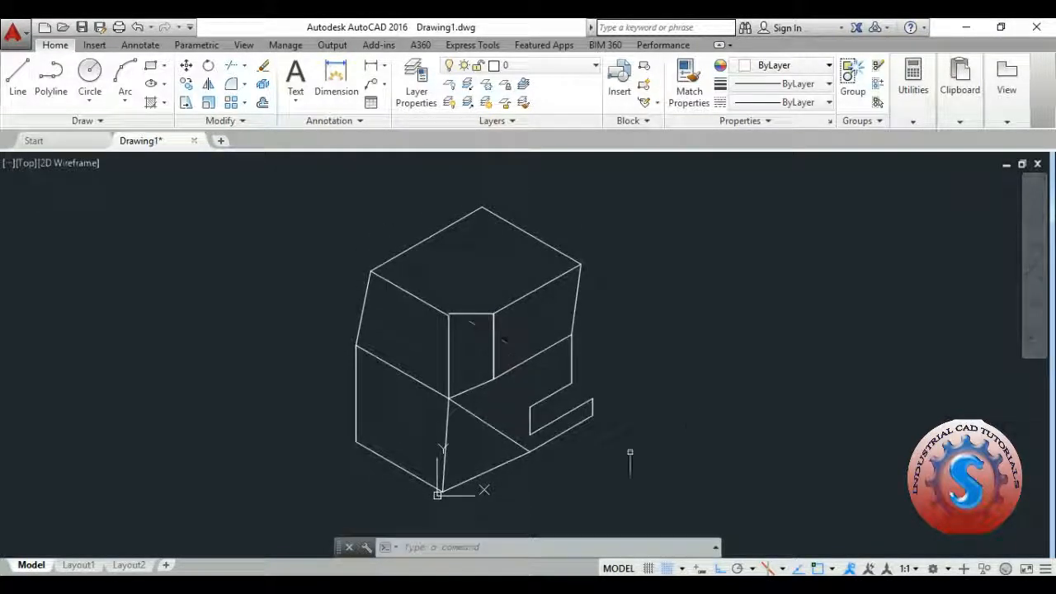
Step: Switch the drawing grid on and off twice to compare the isometric figure with and without it
click(649, 569)
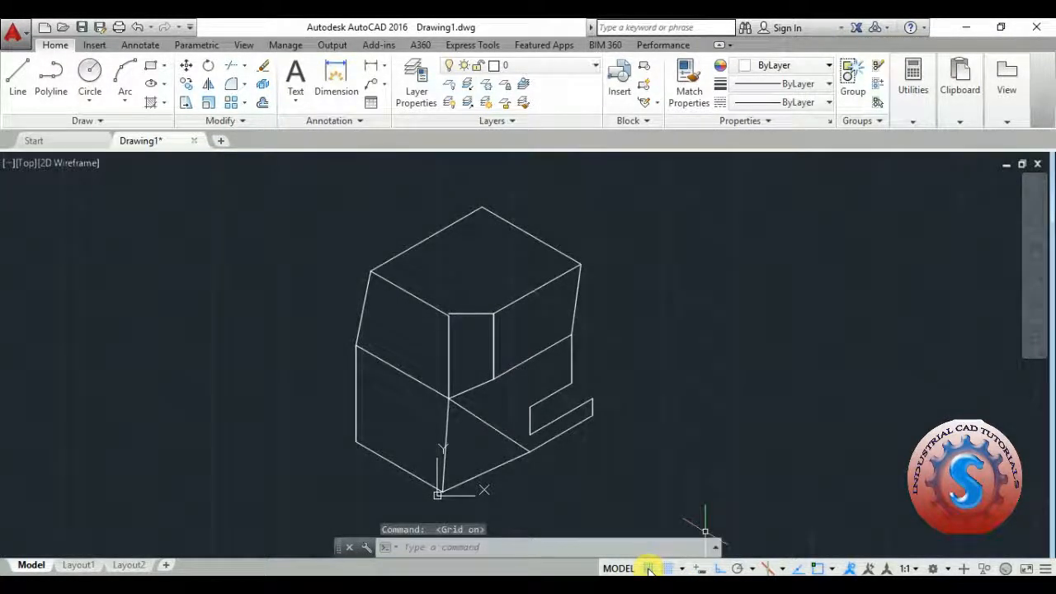
click(649, 569)
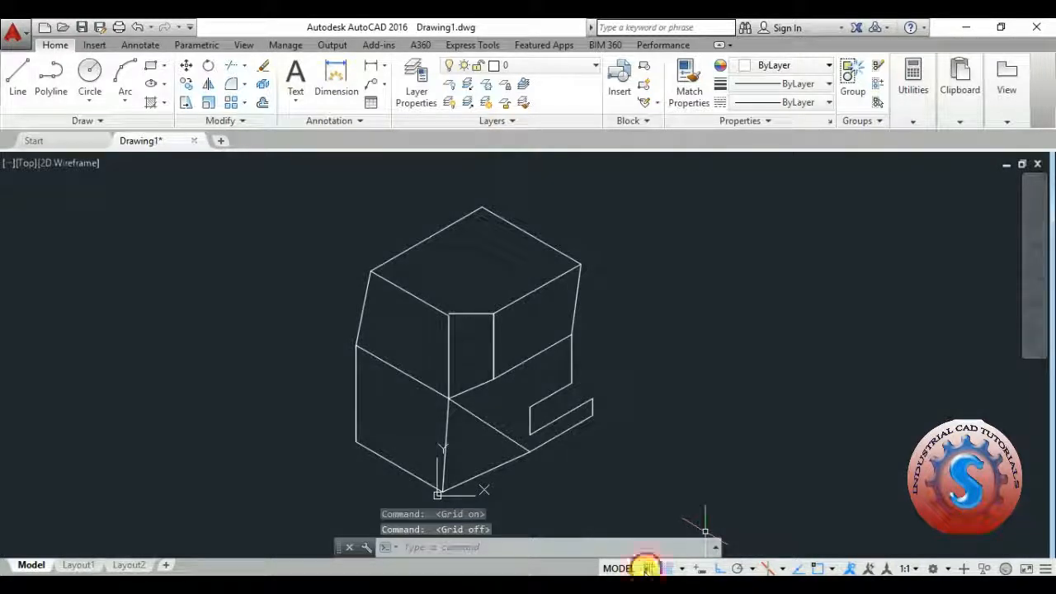
click(648, 568)
mouse_move(655, 338)
middle_down()
mouse_move(640, 348)
mouse_move(636, 331)
middle_up()
middle_drag(673, 366, 688, 332)
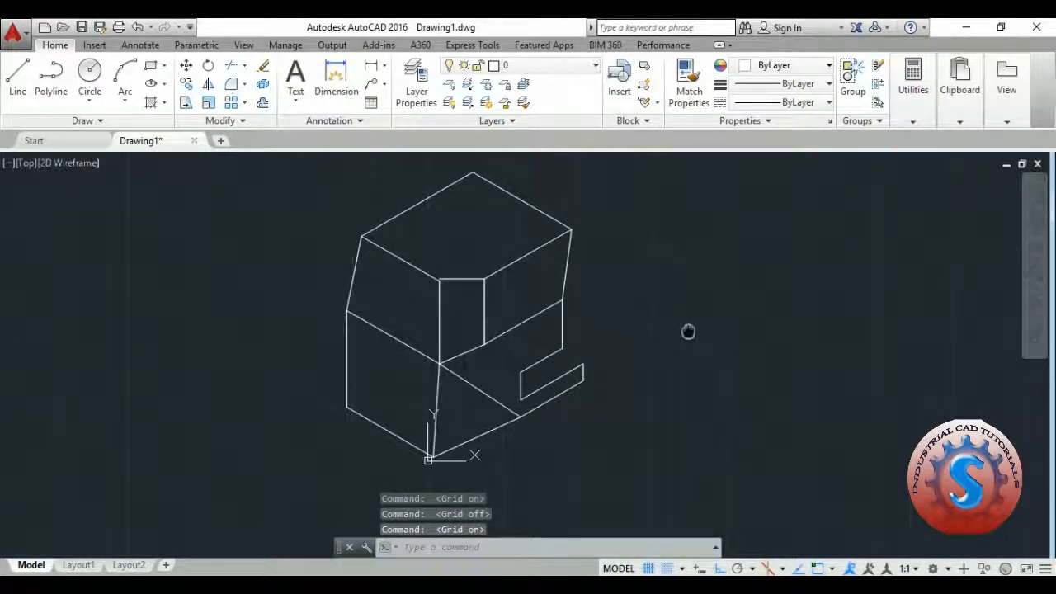
click(649, 568)
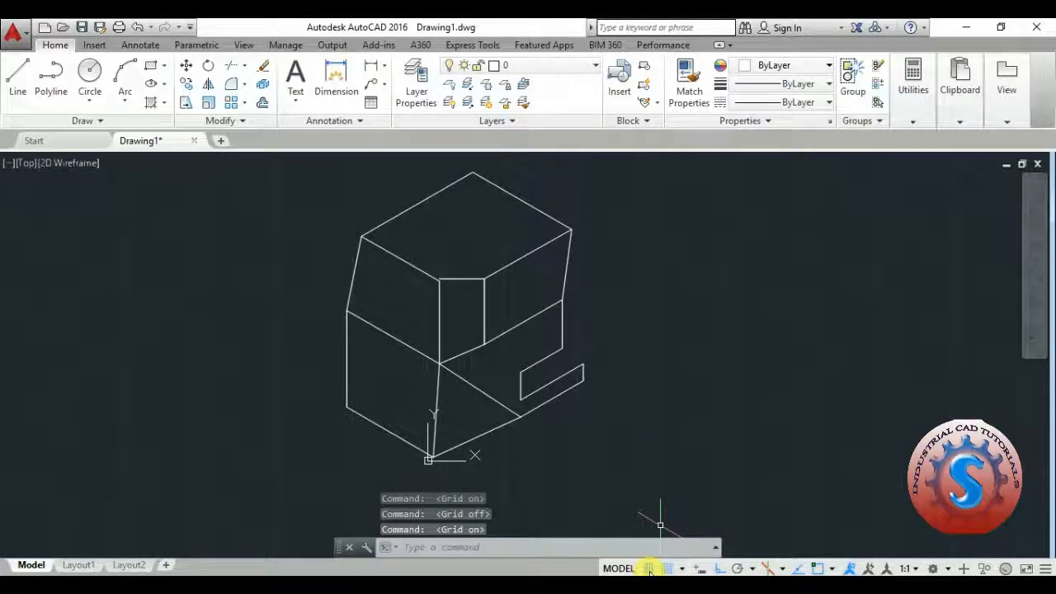
mouse_move(651, 328)
middle_down()
mouse_move(638, 364)
mouse_move(675, 307)
mouse_move(635, 370)
middle_up()
scroll(628, 373, up, 1)
scroll(629, 372, down, 2)
scroll(675, 307, up, 1)
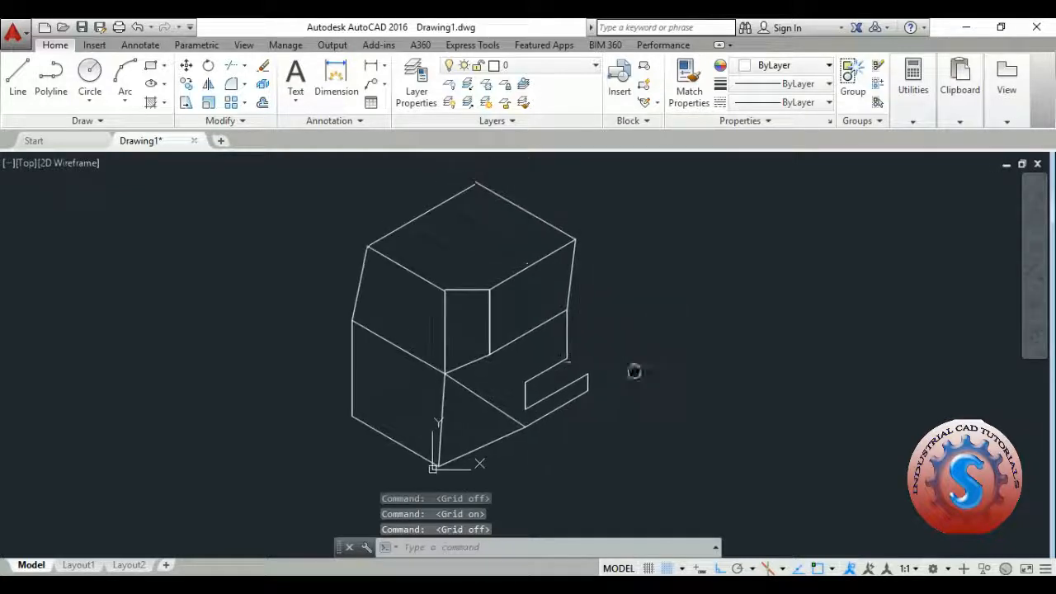
mouse_move(567, 354)
middle_down()
mouse_move(561, 382)
mouse_move(564, 345)
middle_up()
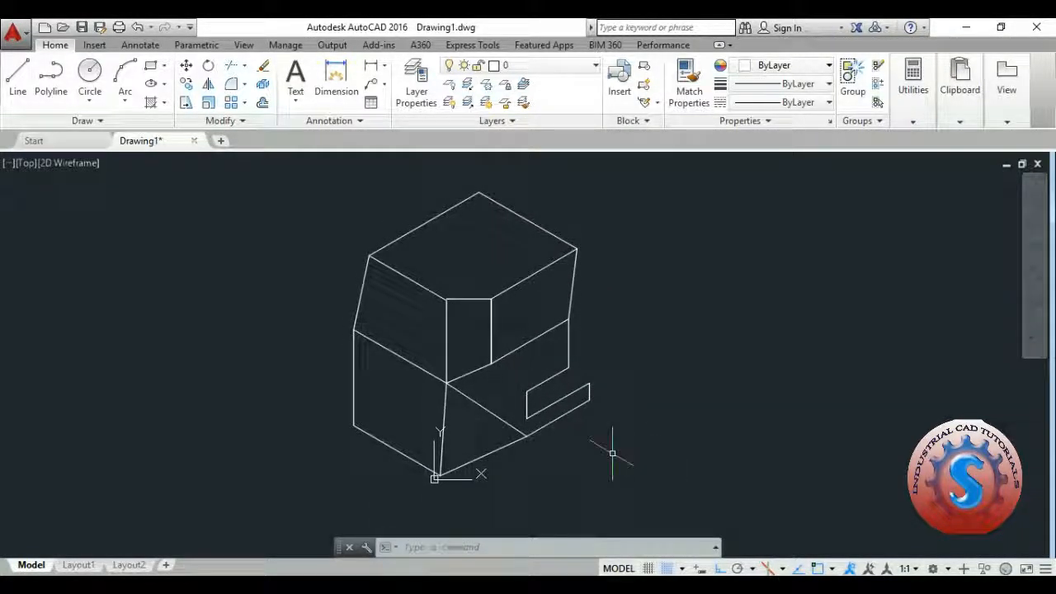
middle_drag(633, 438, 631, 460)
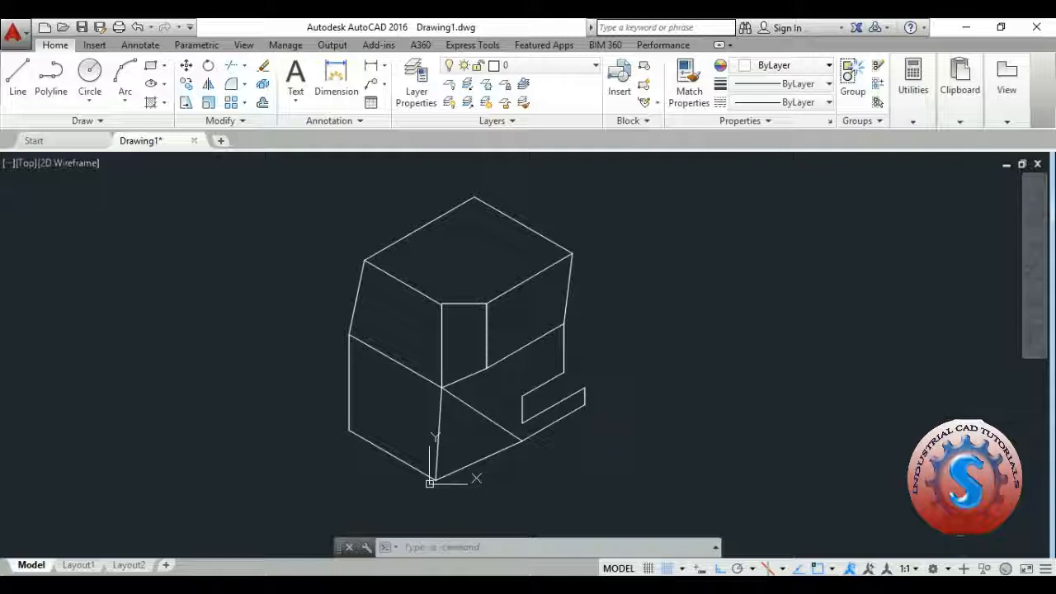
click(949, 569)
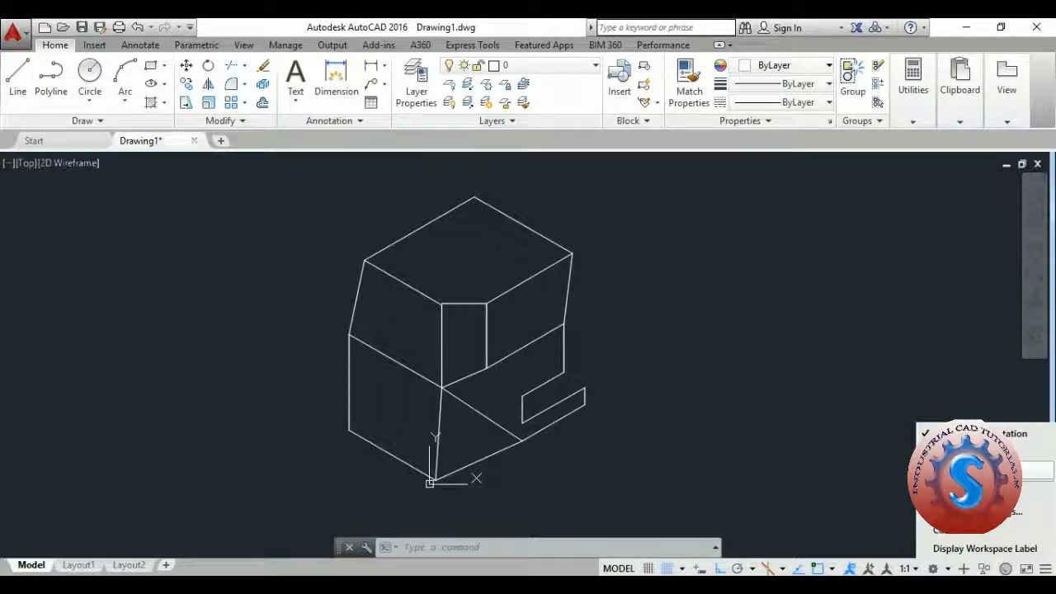
click(623, 361)
middle_drag(592, 408, 573, 396)
Step: Rotate the figure 330° about its bottommost corner, leaving out the line from that corner to the stepped profile
click(427, 550)
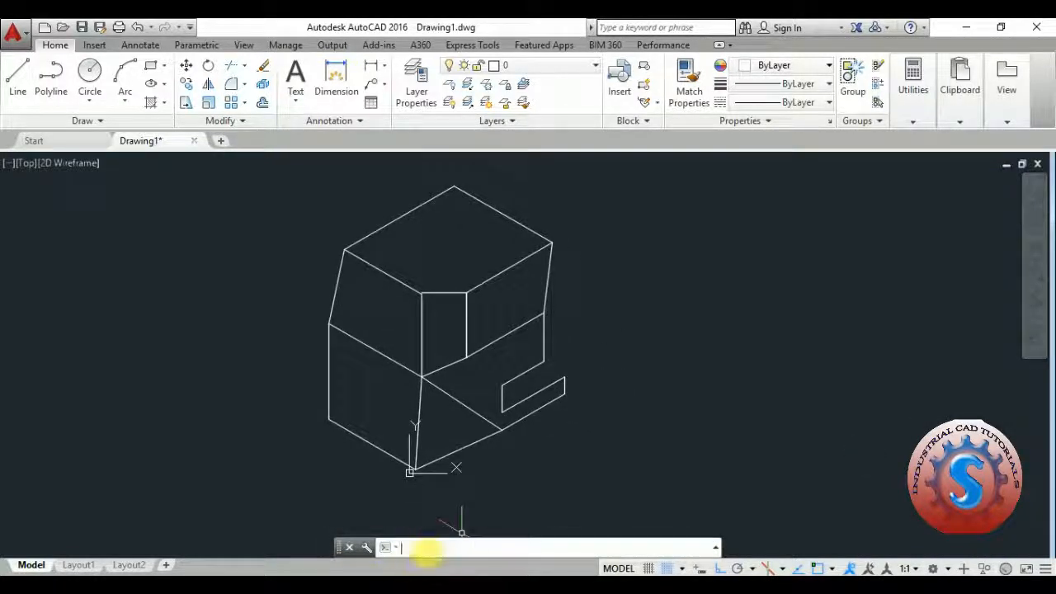
text(RO)
key(Return)
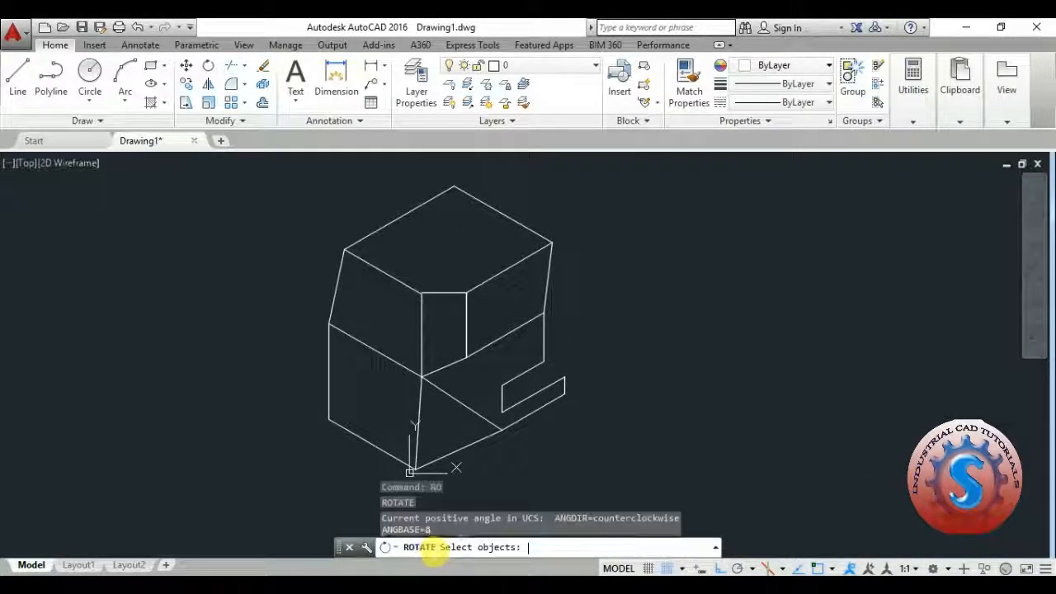
click(567, 459)
click(354, 264)
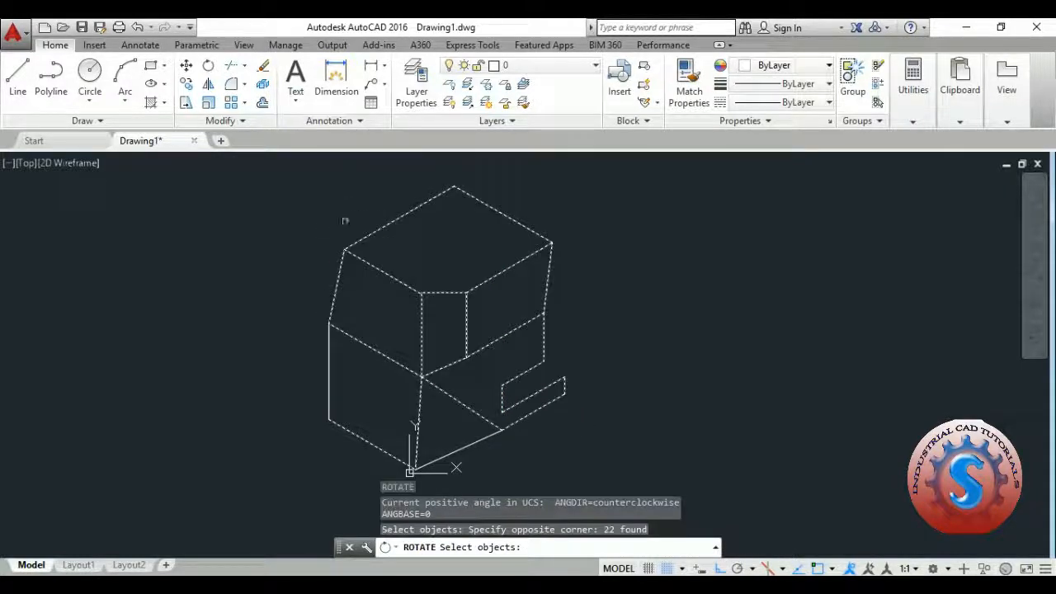
click(329, 361)
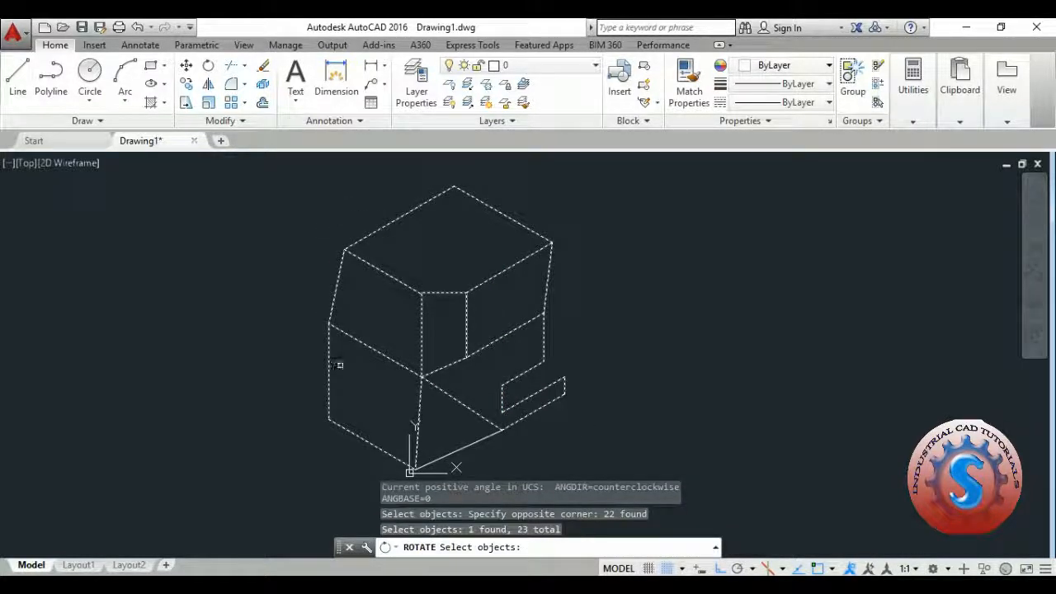
key(Return)
click(411, 472)
scroll(541, 424, down, 2)
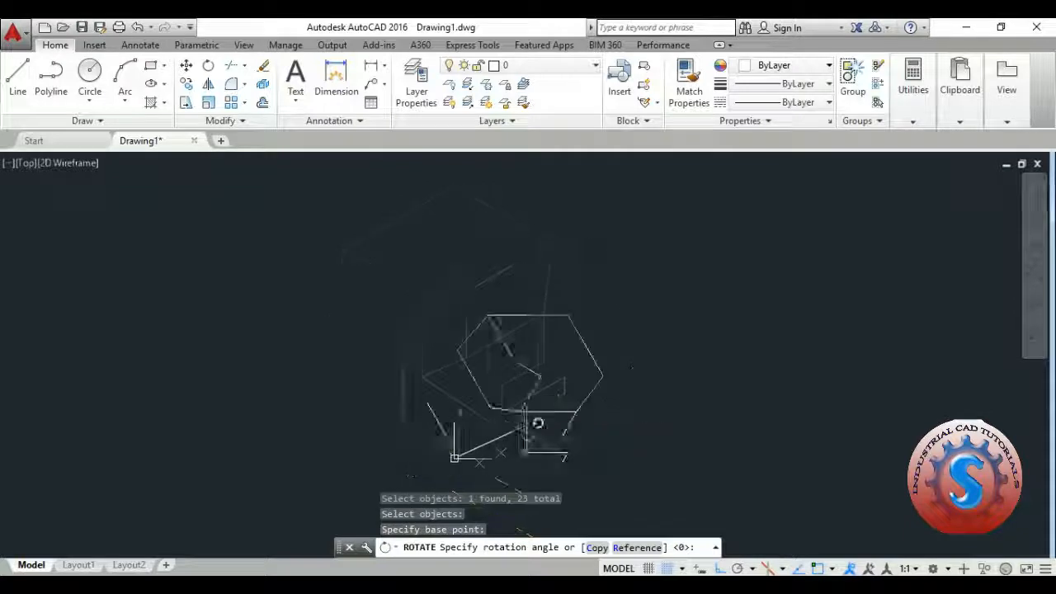
click(541, 407)
scroll(507, 424, up, 2)
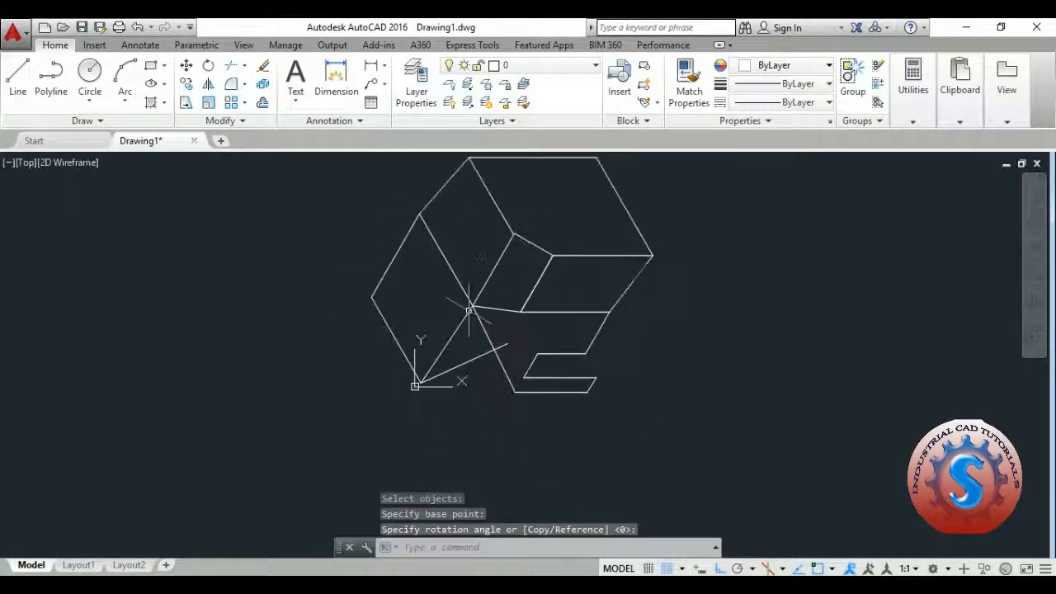
middle_drag(460, 384, 482, 362)
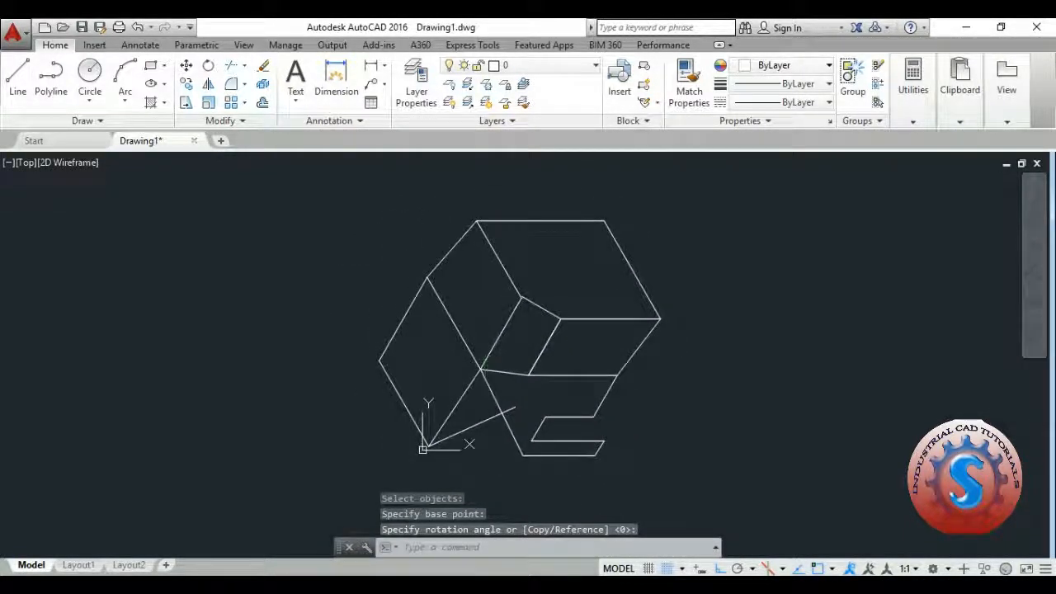
middle_drag(608, 330, 594, 332)
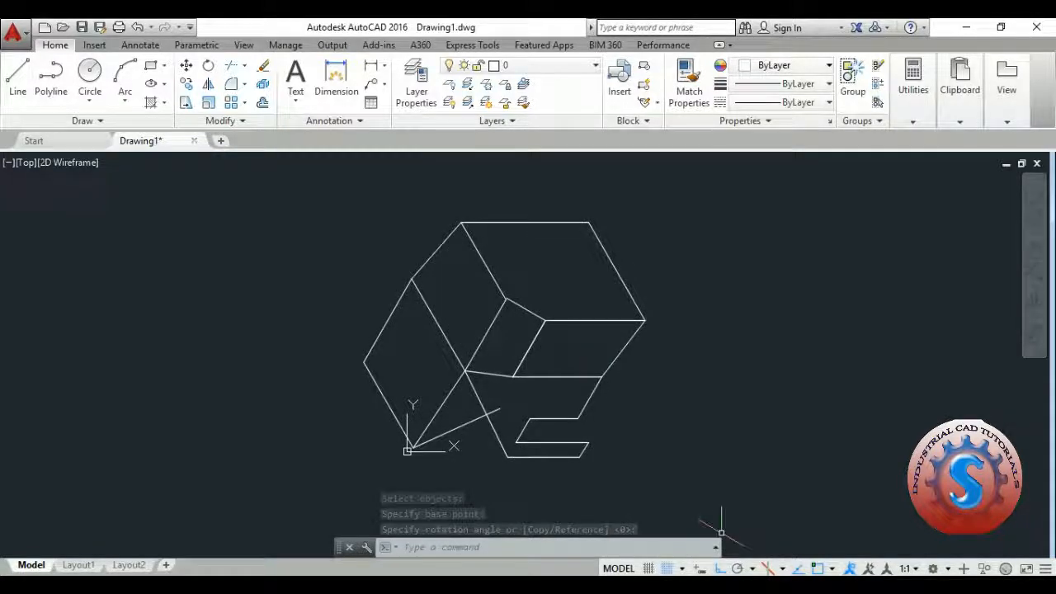
Step: Turn ortho off and rotate the whole figure freehand about its bottommost corner, roughly a quarter turn counterclockwise
click(715, 568)
middle_drag(632, 425, 619, 380)
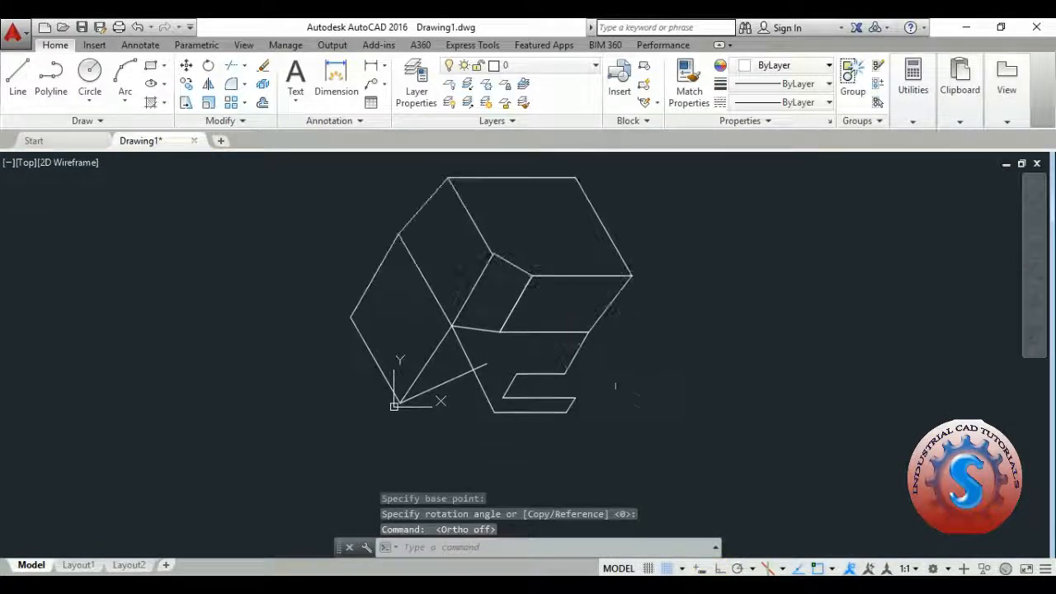
text(ro)
key(Return)
click(674, 499)
click(350, 206)
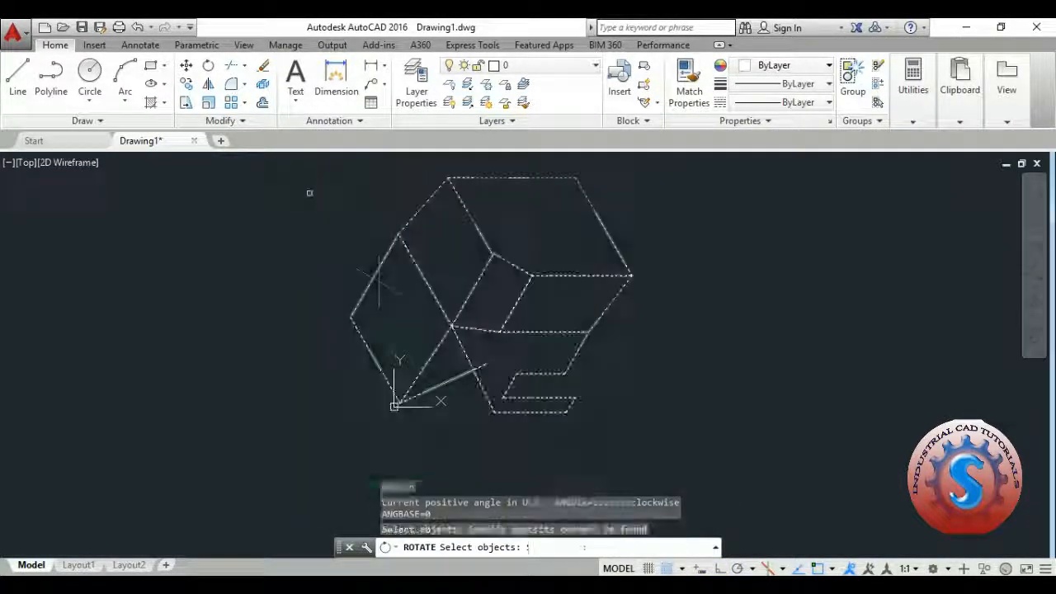
key(Return)
click(394, 405)
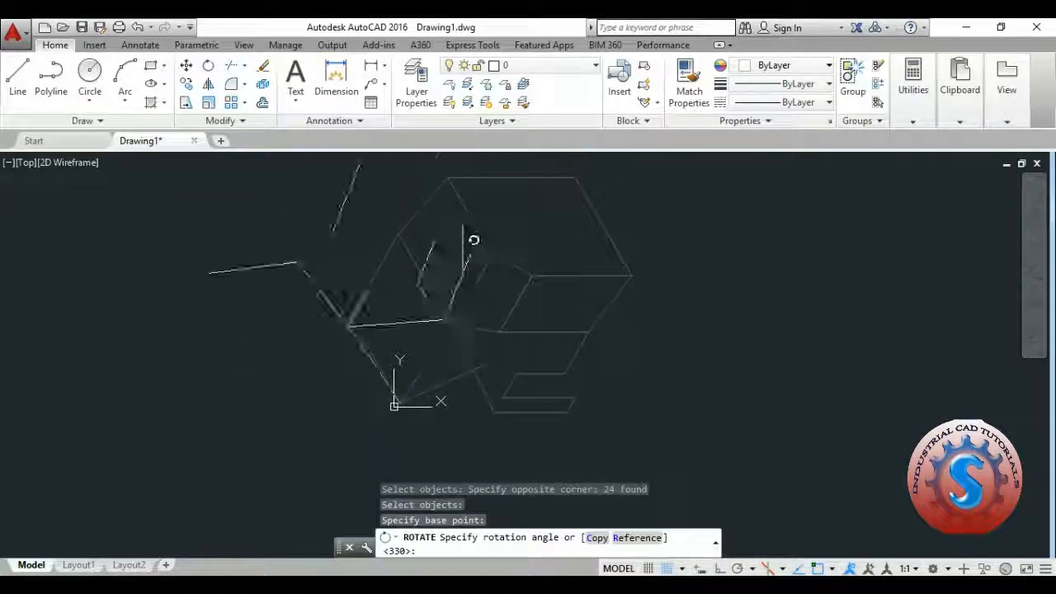
middle_drag(482, 256, 448, 318)
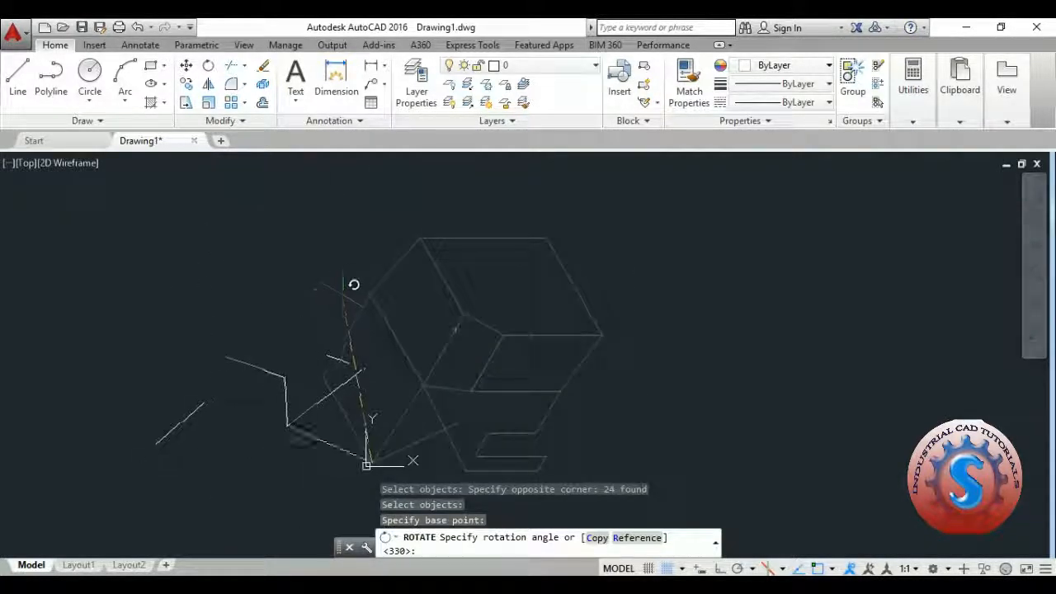
scroll(651, 288, up, 4)
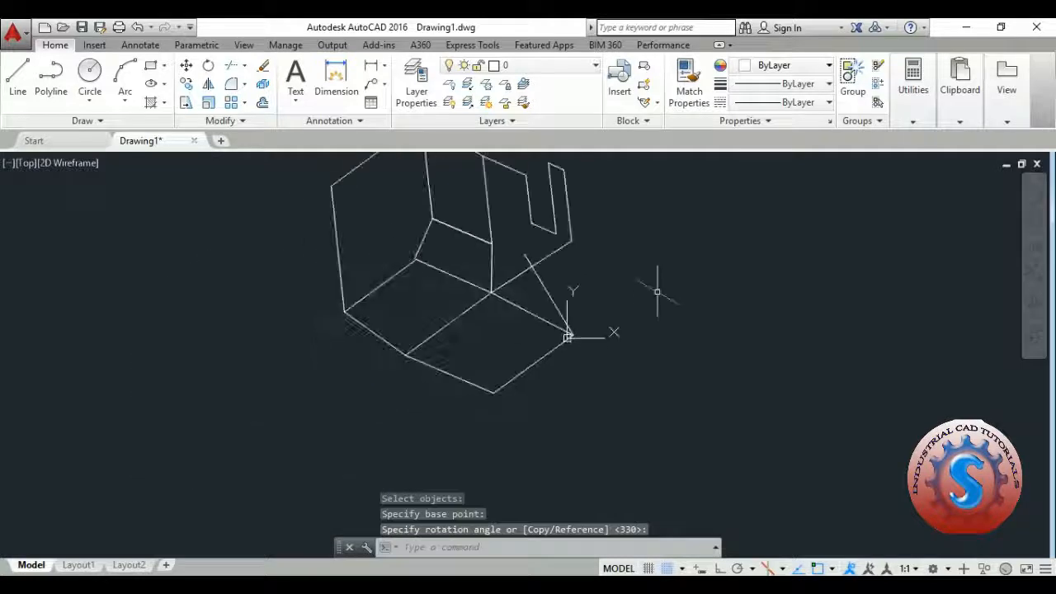
Step: Show the ViewCube and look at the figure from the back and from the adjacent side
scroll(547, 313, down, 5)
middle_drag(547, 314, 512, 349)
scroll(518, 343, up, 2)
click(1037, 199)
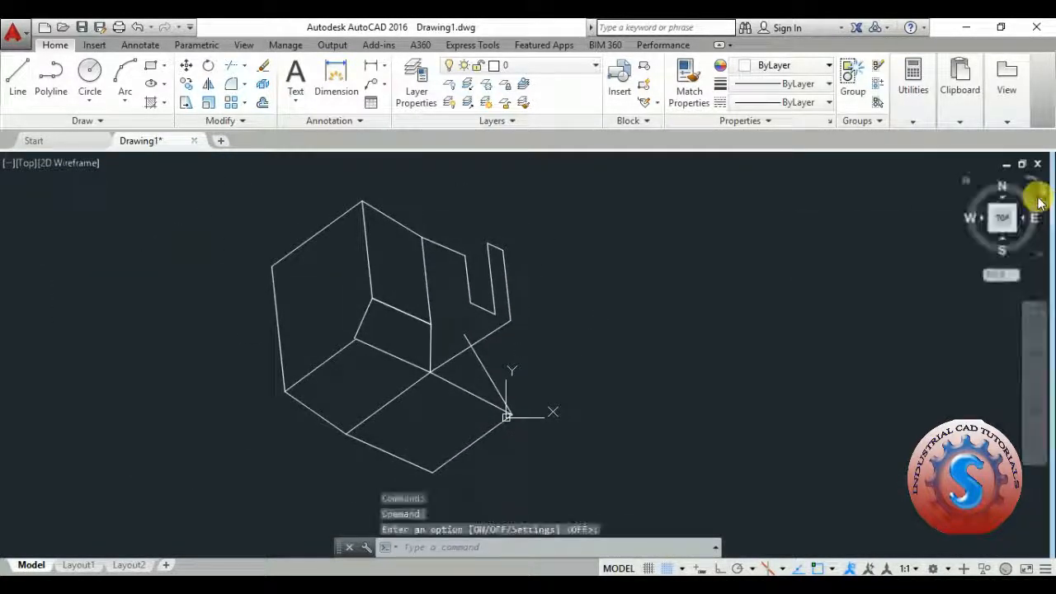
click(1003, 192)
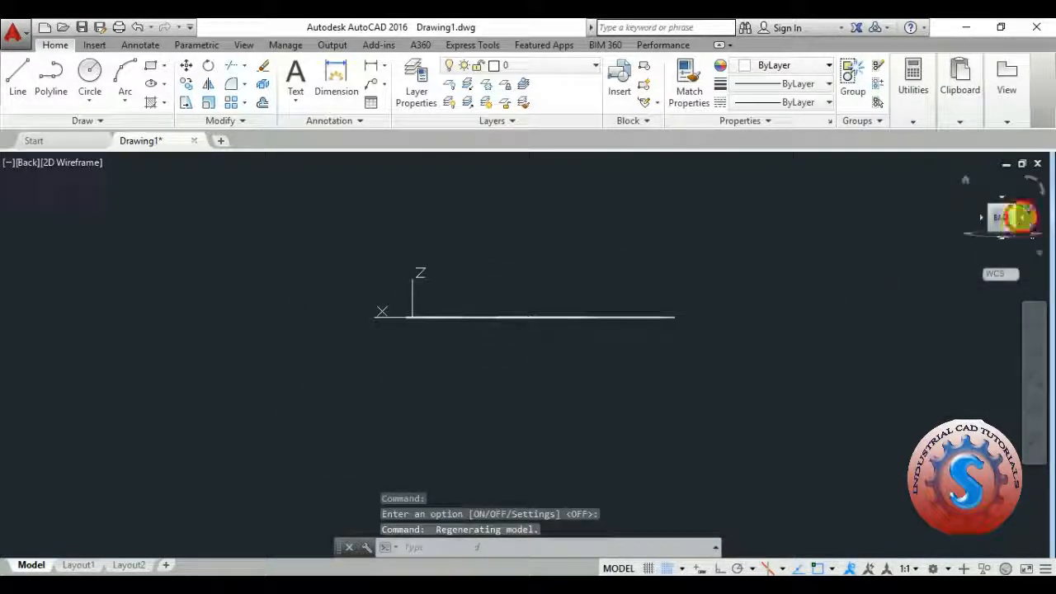
click(1022, 217)
click(982, 217)
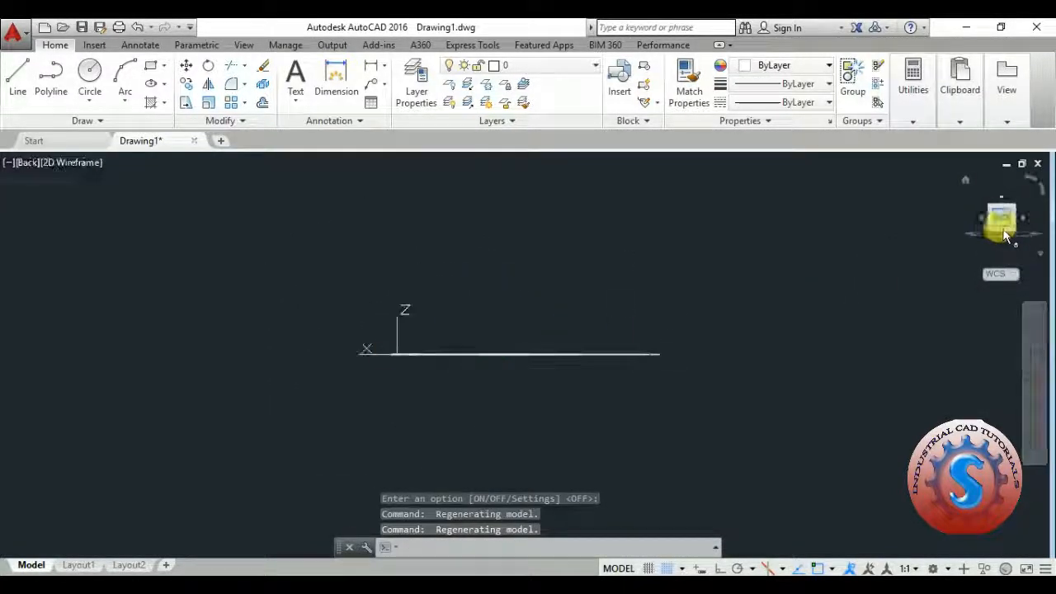
middle_drag(638, 273, 660, 234)
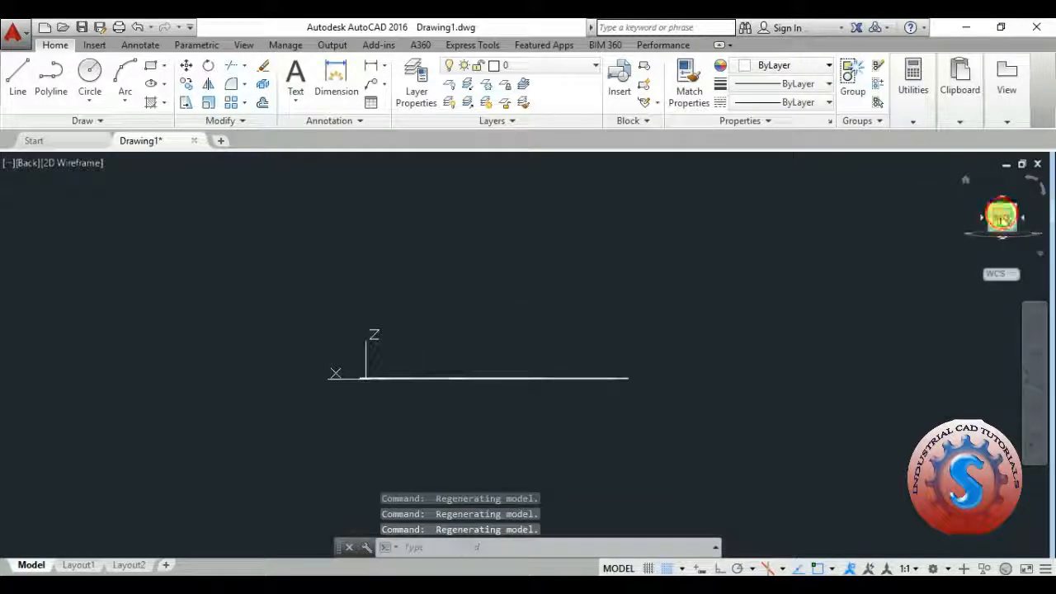
Step: Orbit the figure in 3D, view it from the right, and return to a top view with south facing up
drag(1002, 217, 598, 313)
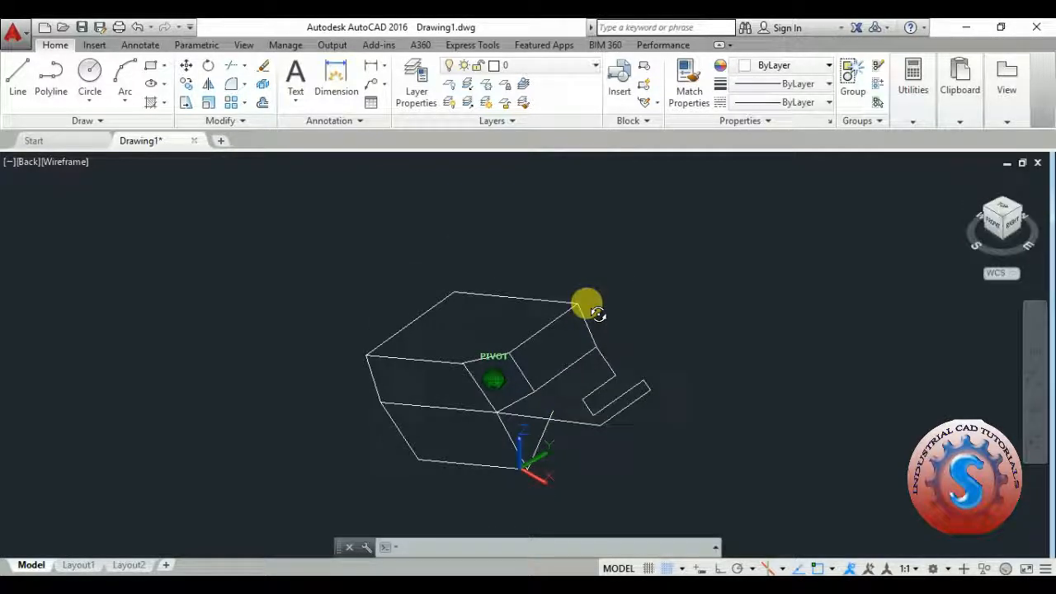
shift+middle_drag(588, 304, 558, 374)
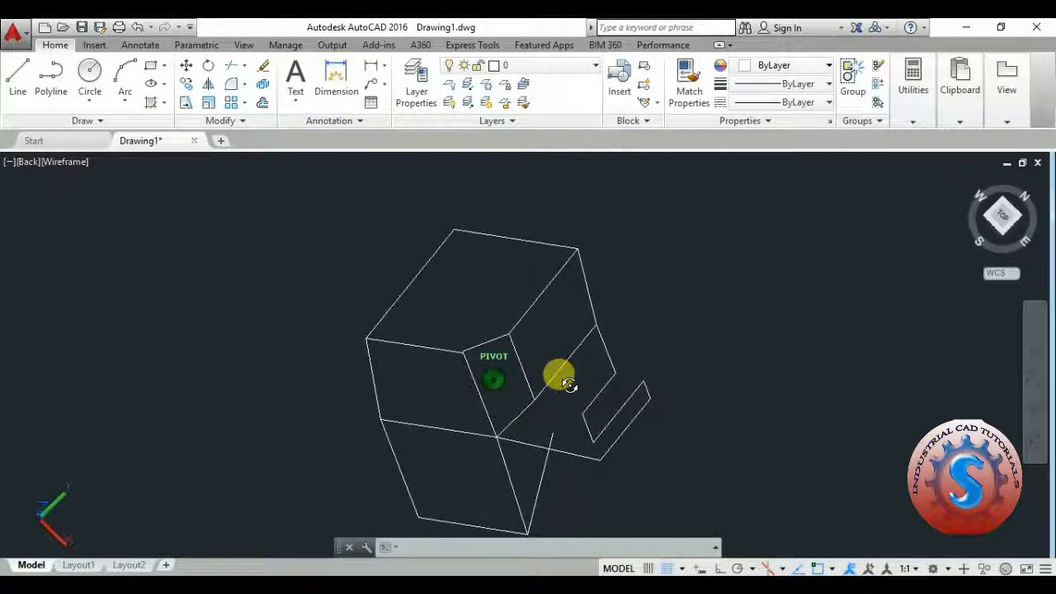
click(1029, 245)
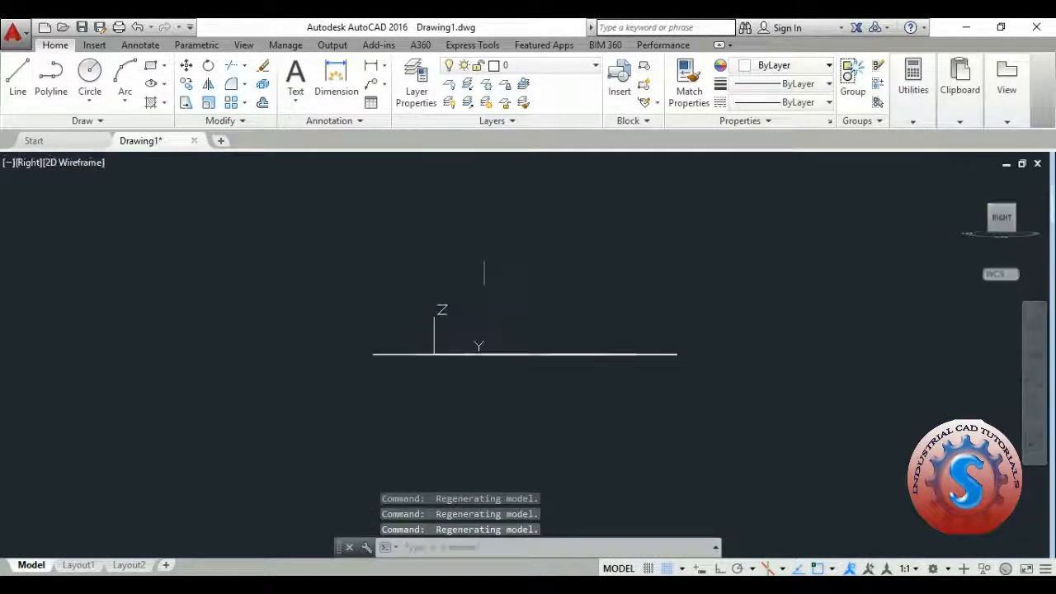
mouse_move(667, 353)
shift+middle_down()
mouse_move(698, 345)
mouse_move(656, 342)
mouse_move(673, 363)
mouse_move(644, 393)
mouse_move(684, 368)
mouse_move(700, 383)
mouse_move(689, 359)
mouse_move(672, 355)
shift+middle_up()
middle_drag(749, 363, 723, 342)
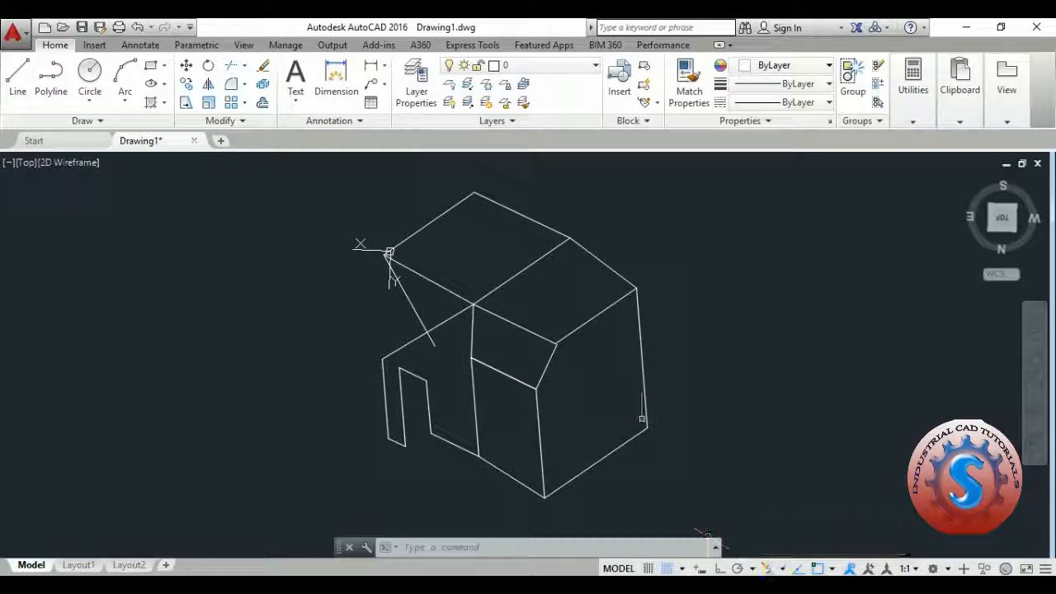
middle_drag(641, 420, 608, 447)
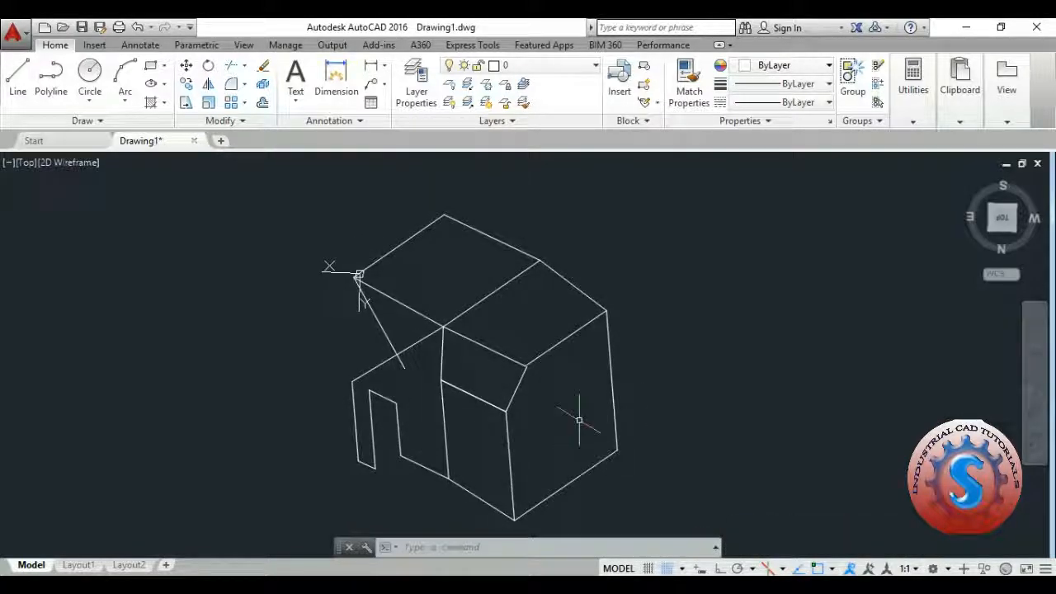